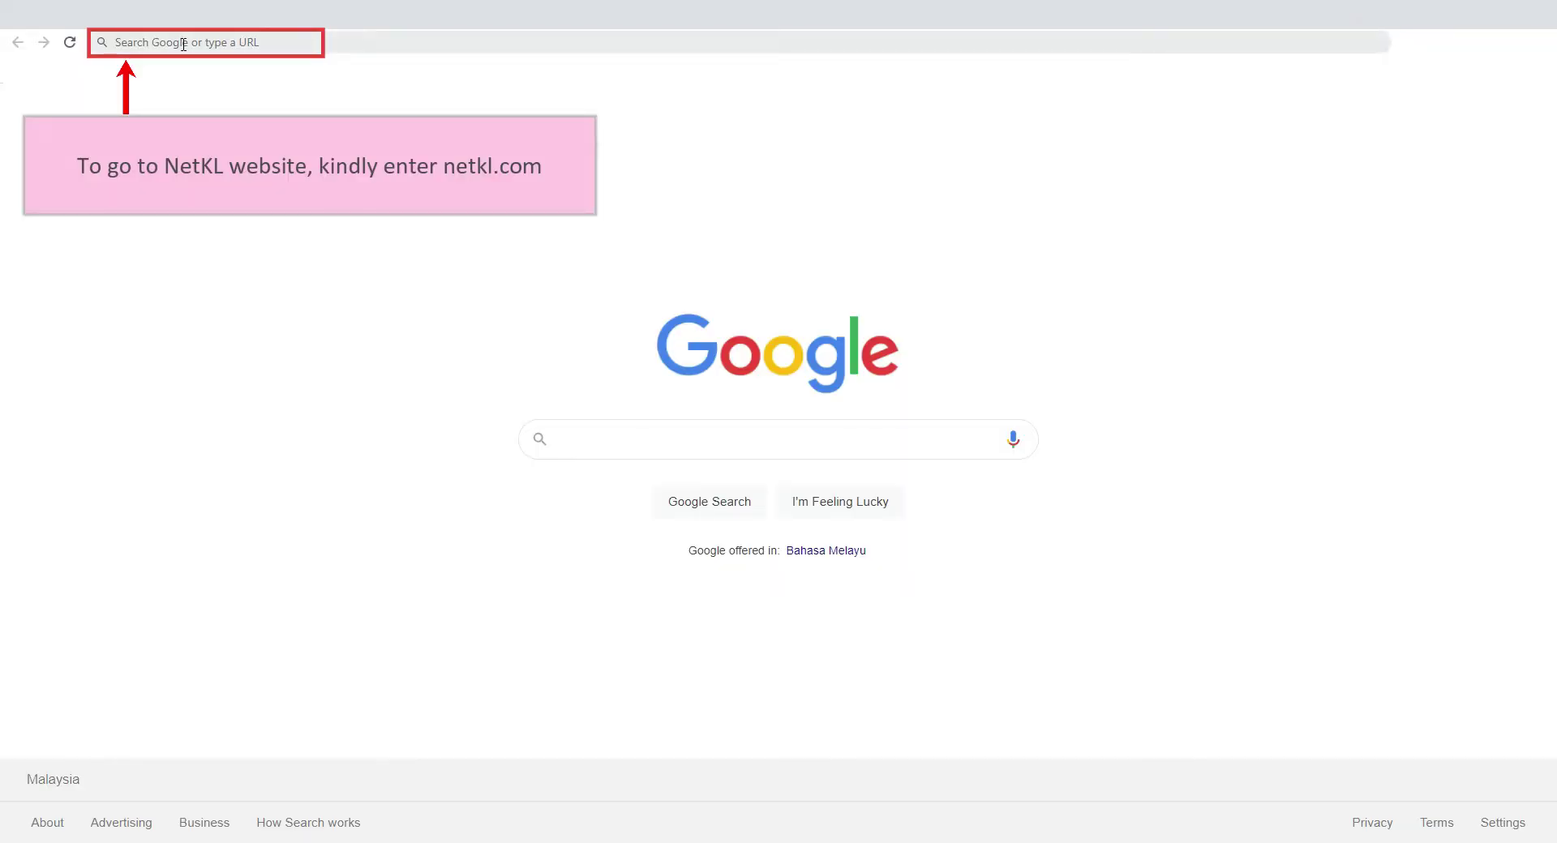
Go to netkl.com in Chrome to load the NetKL home page.
left_click(180, 42)
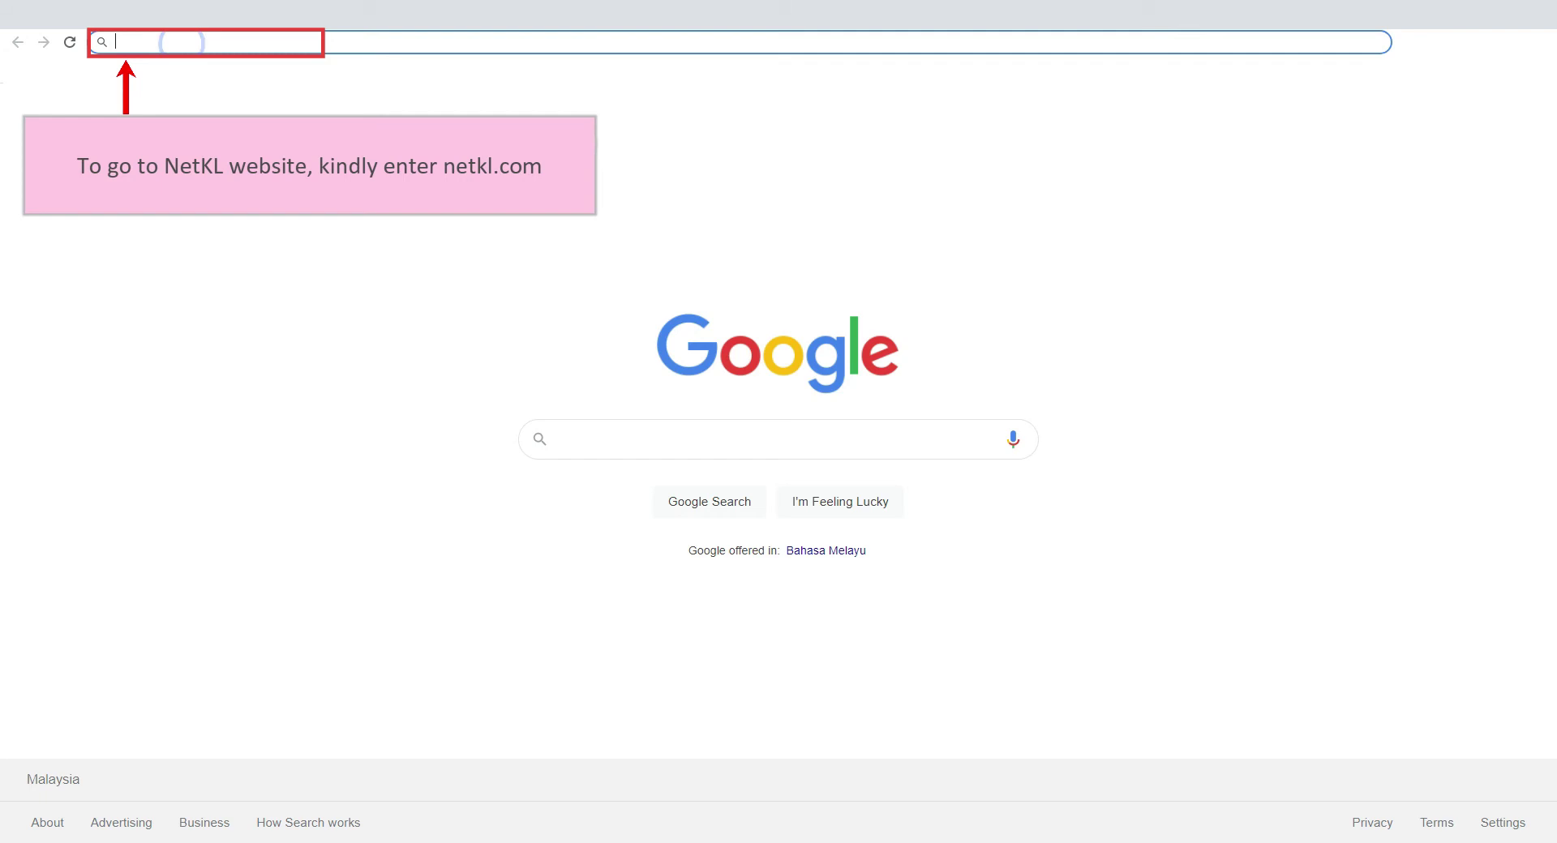
type("netkl.co")
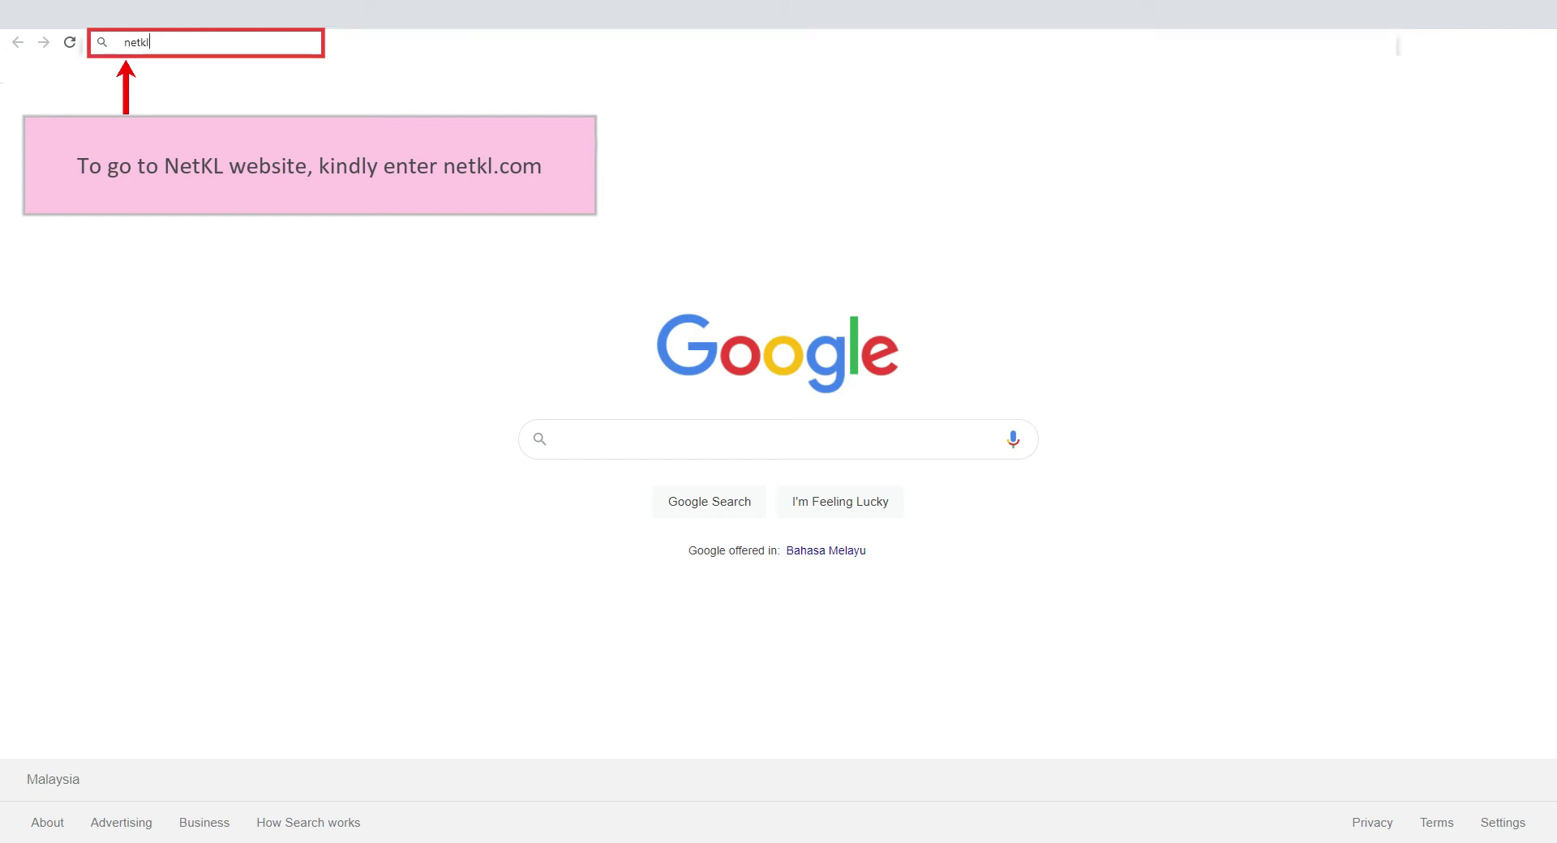
type("m")
key("Return")
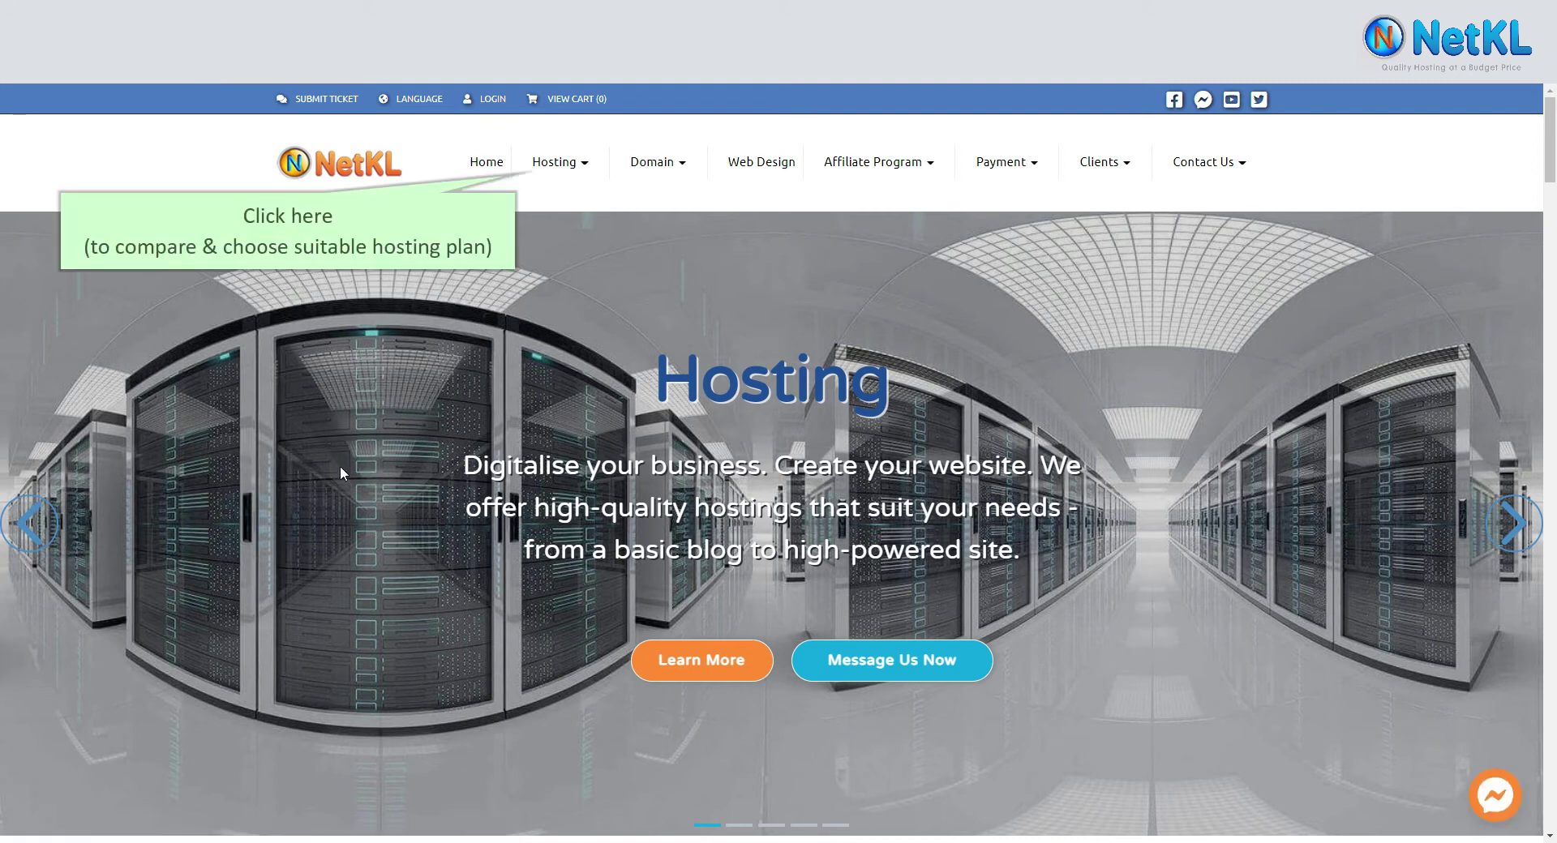
Open the Shared Hosting plans comparison table and order the myGold plan.
left_click(546, 174)
mouse_move(554, 213)
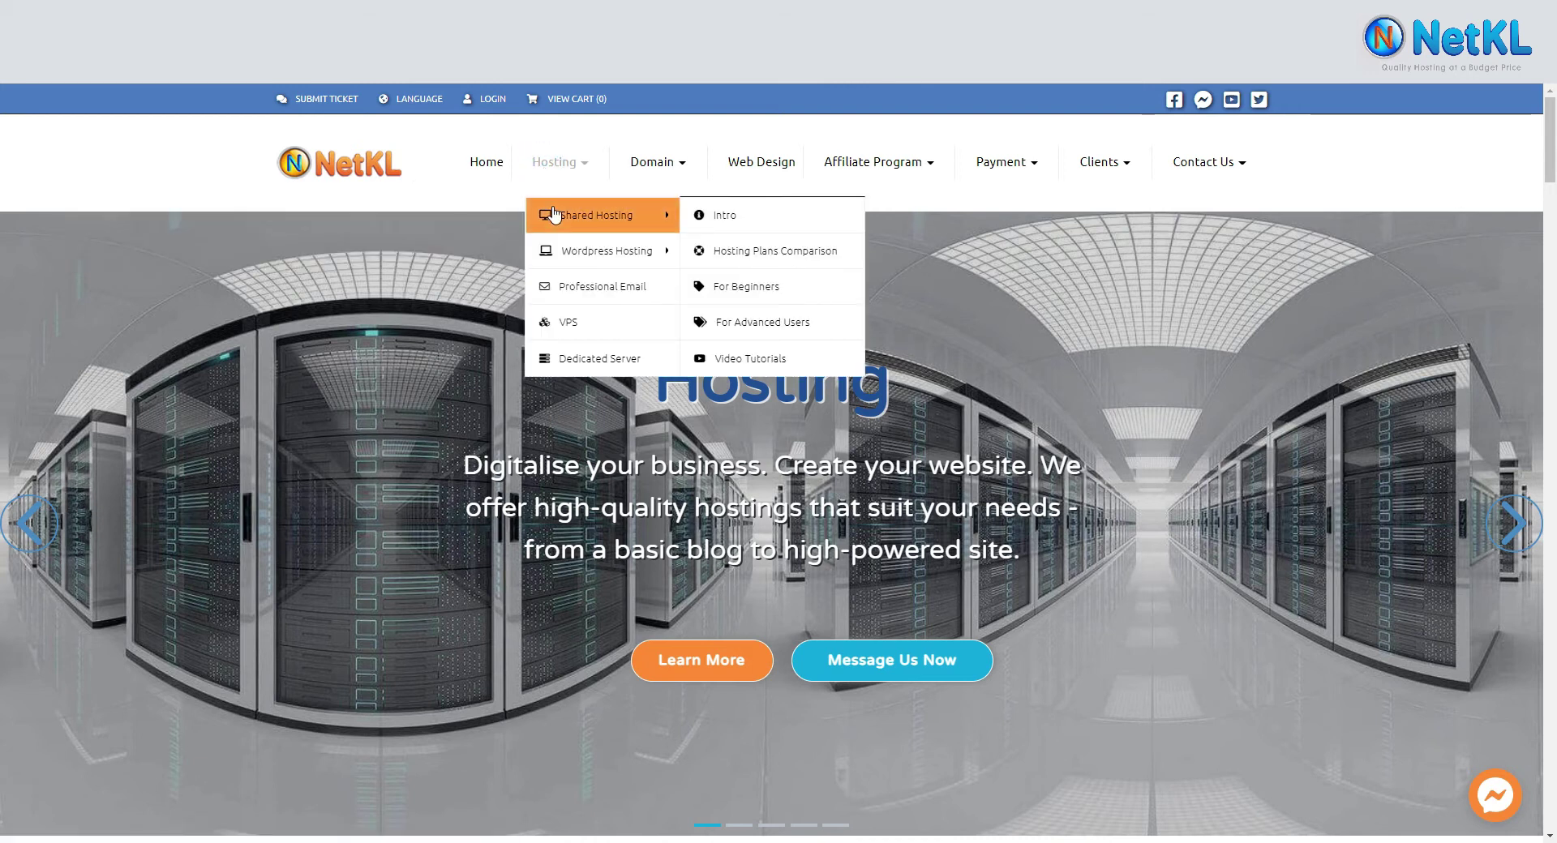
left_click(701, 251)
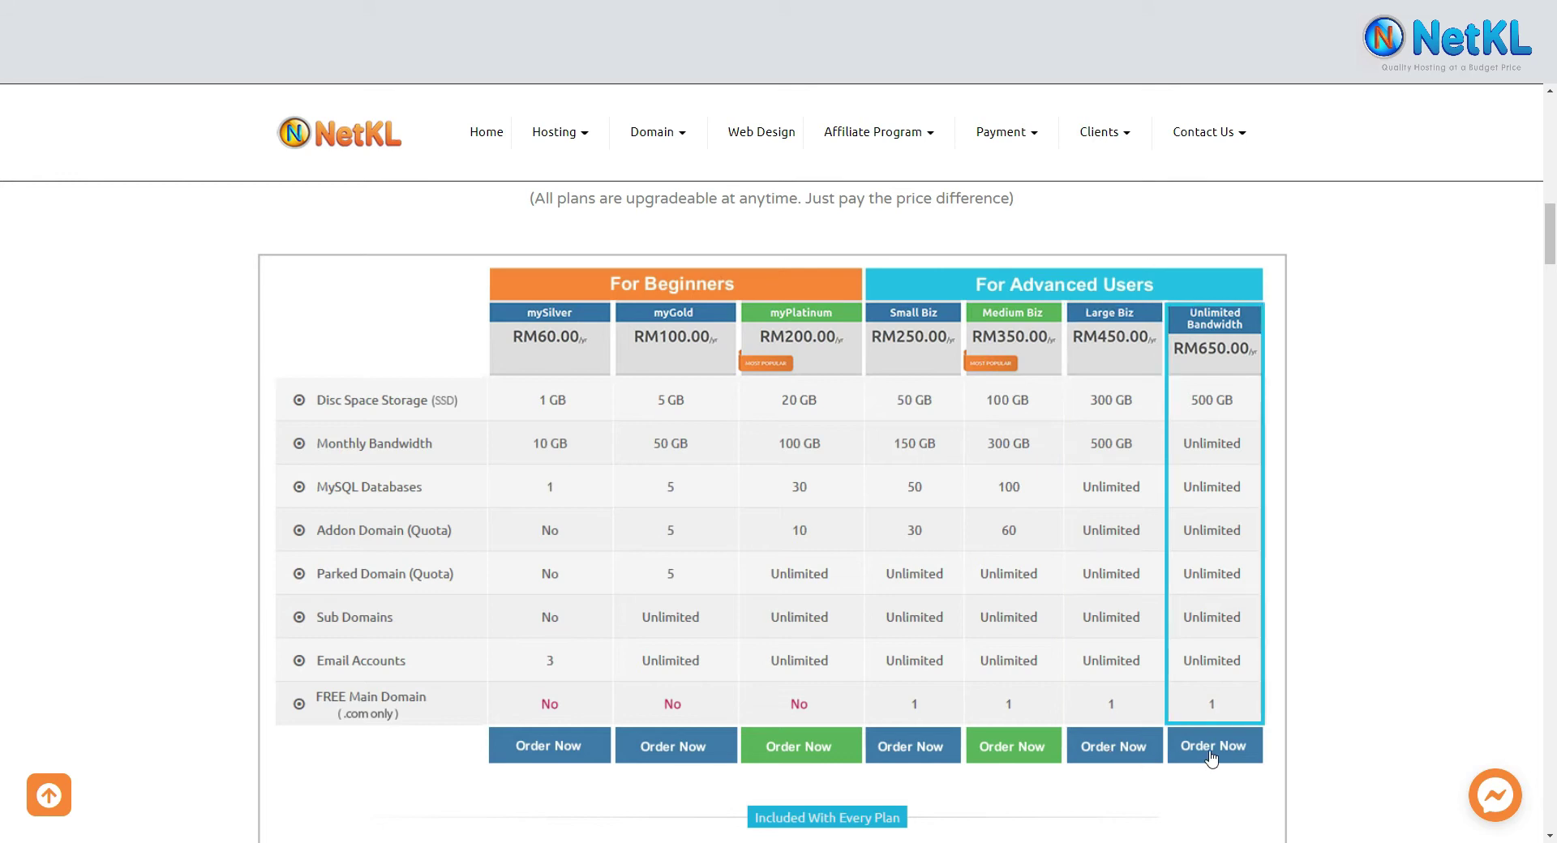
left_click(677, 750)
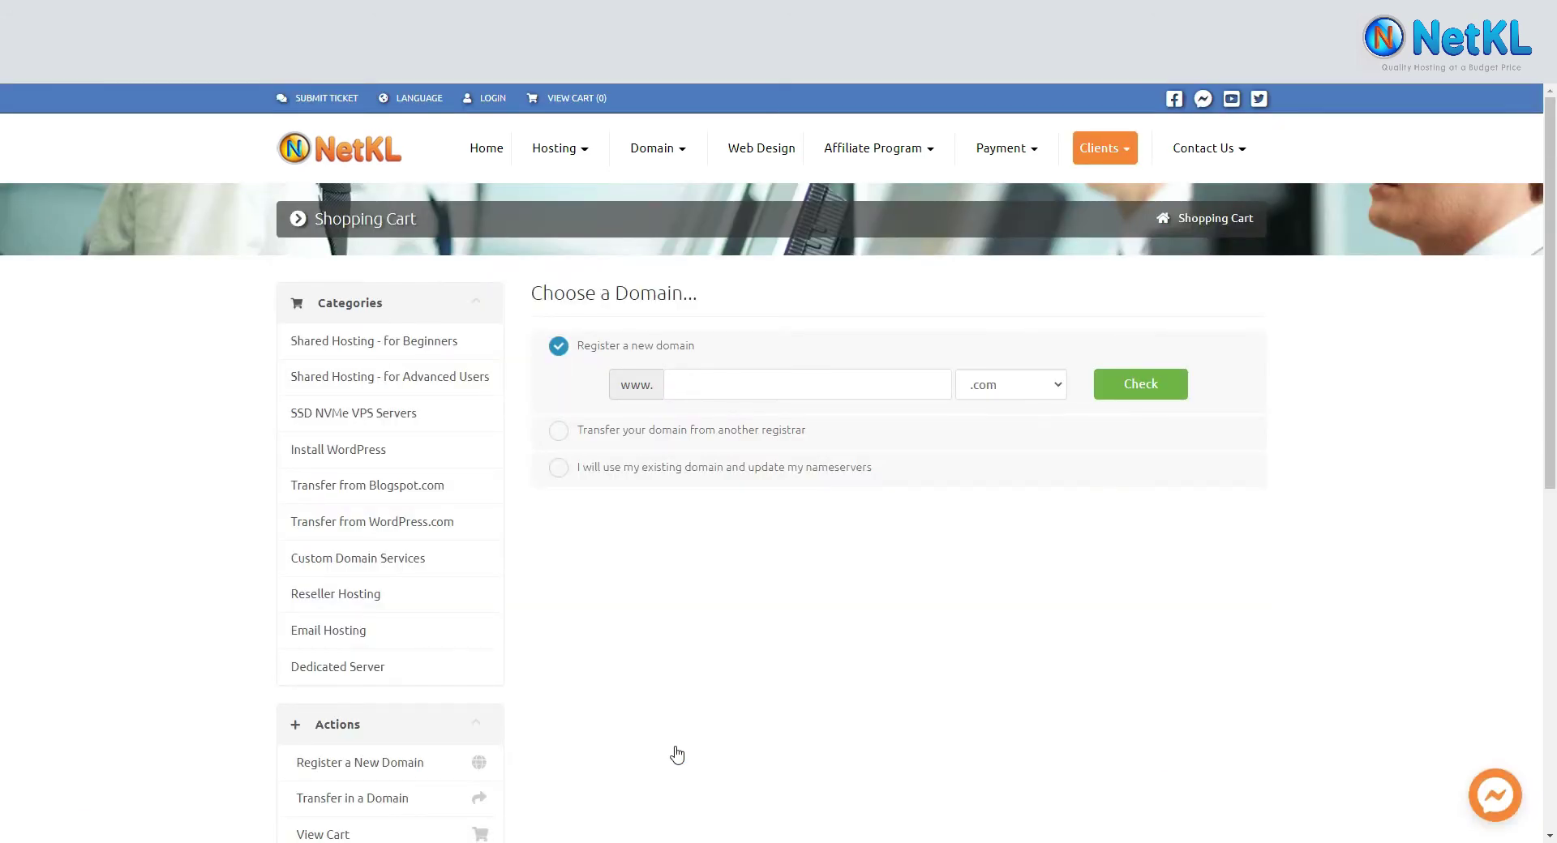
Check availability of the domain namadomainsaya with the .com extension.
left_click(716, 389)
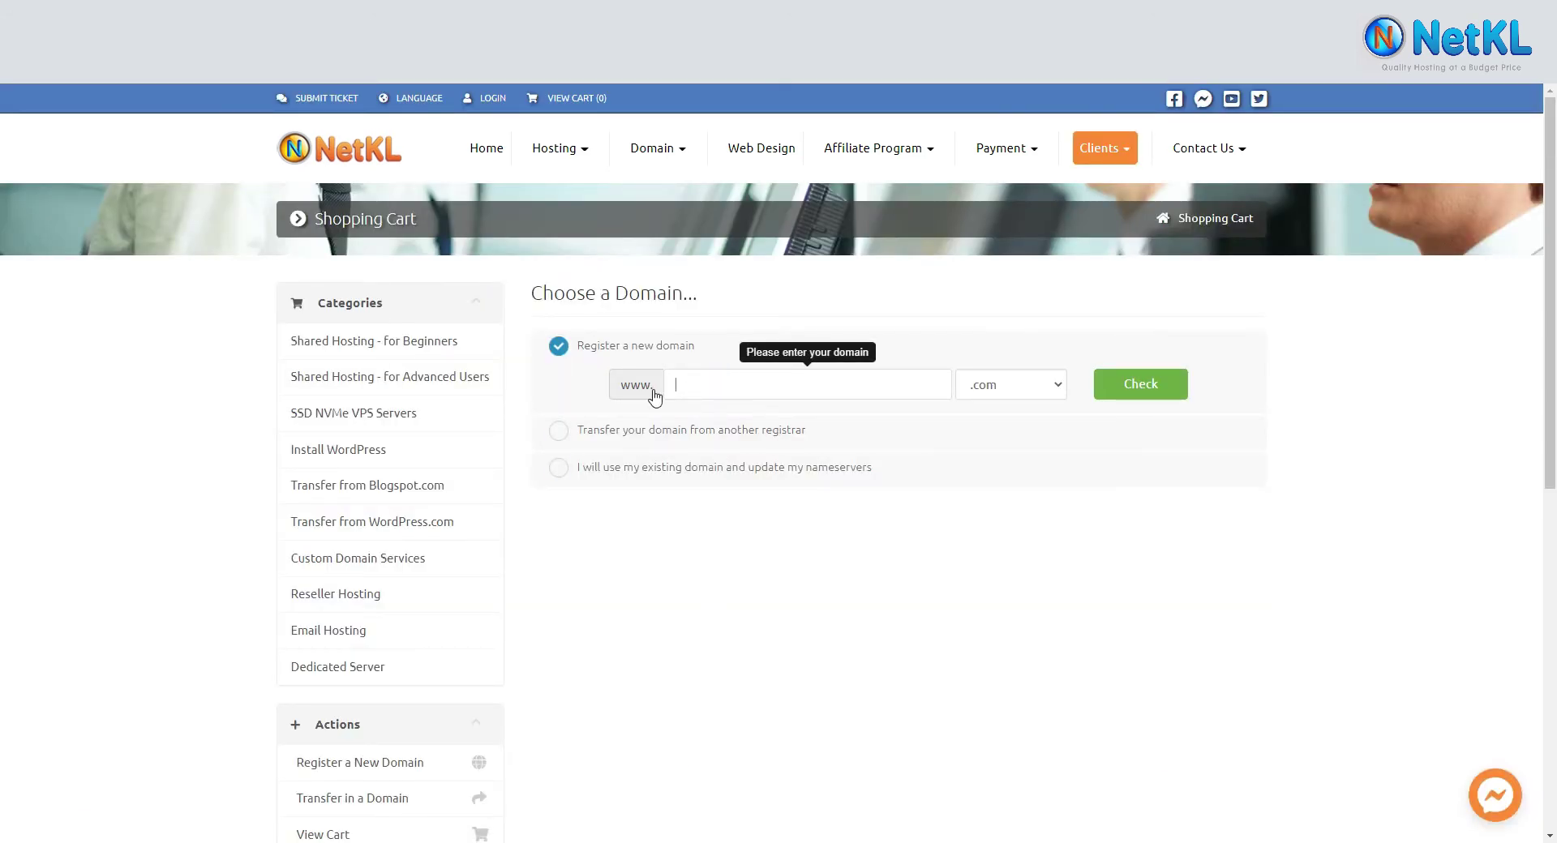
type("na")
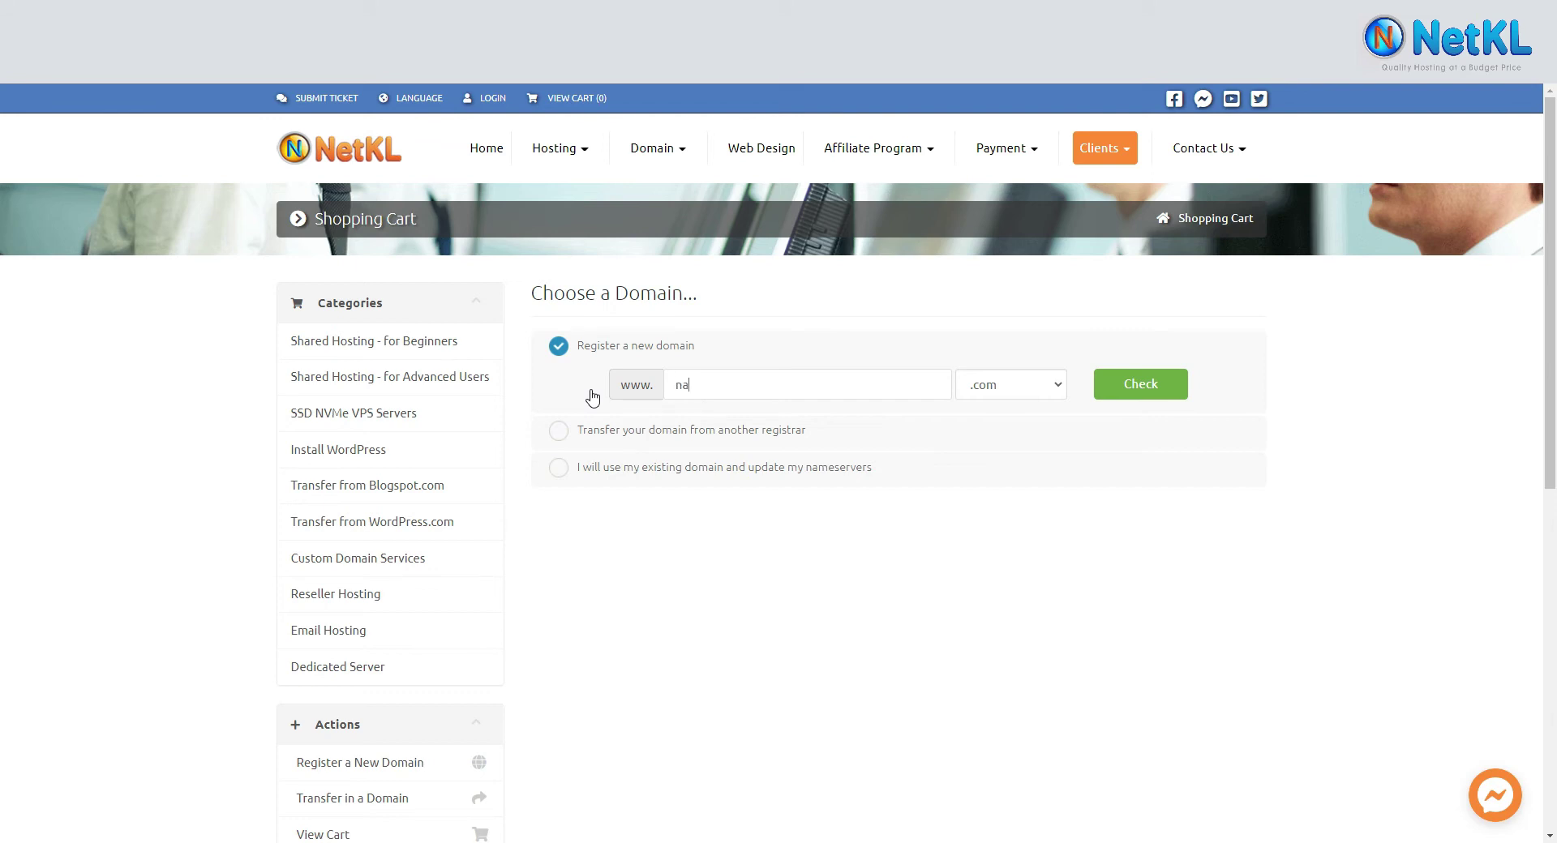
type("madomainsaya")
left_click(1058, 390)
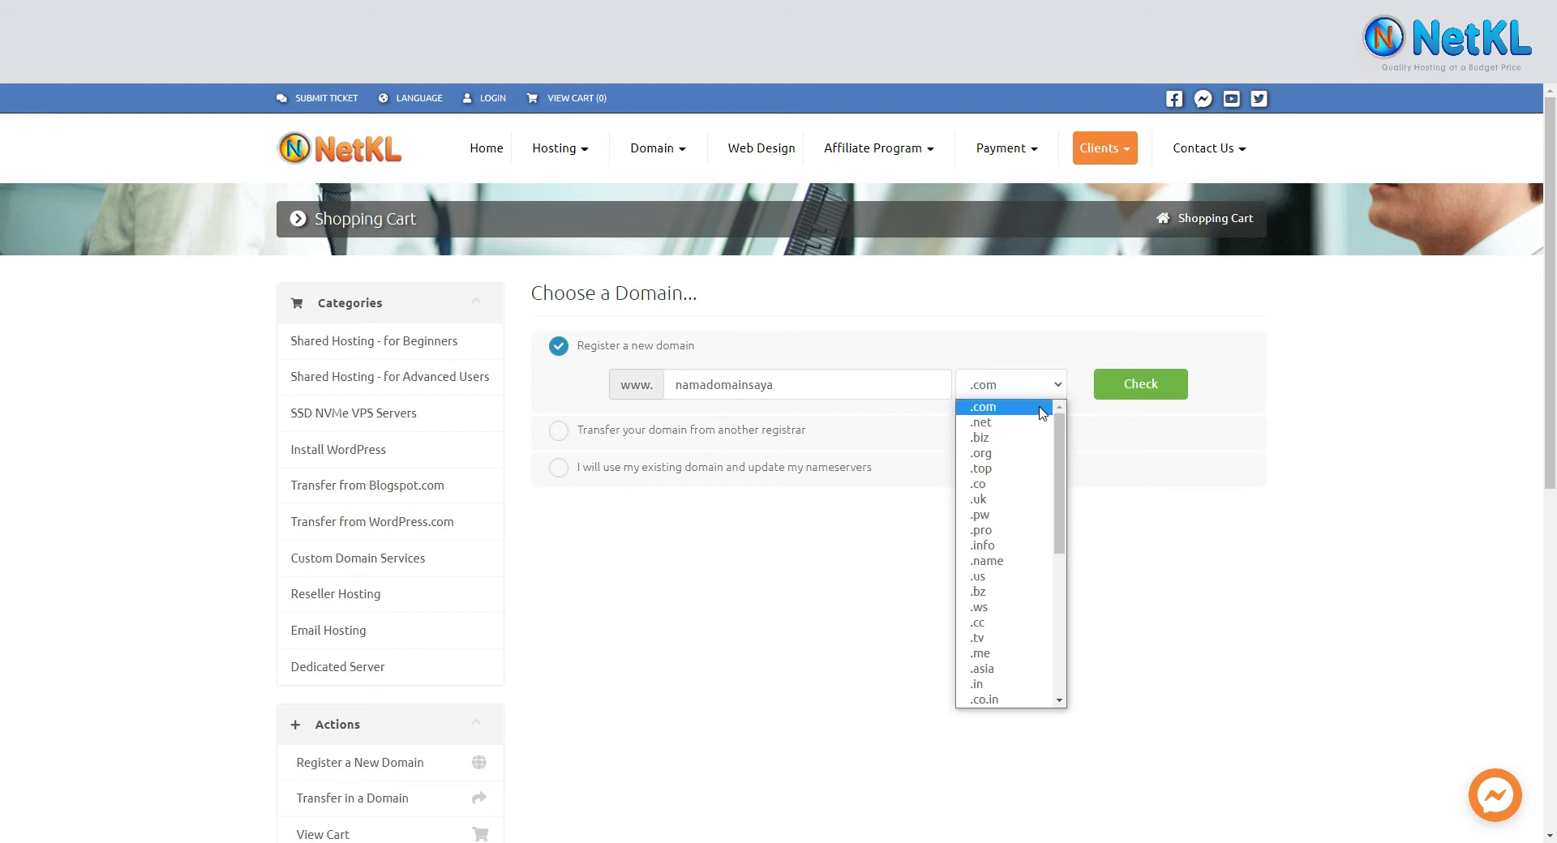
left_click(1042, 414)
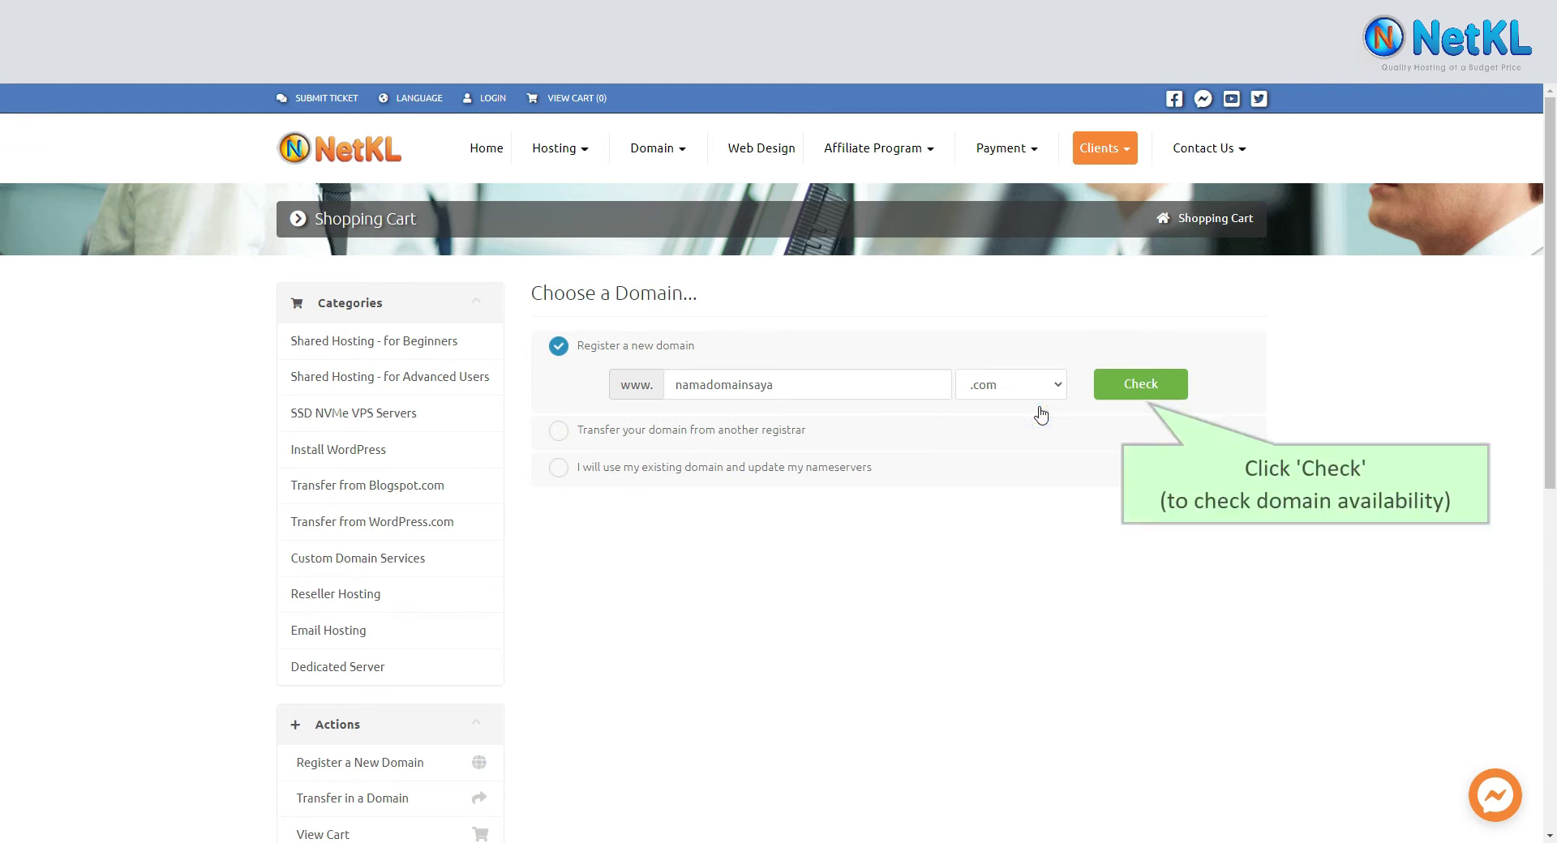
left_click(1130, 396)
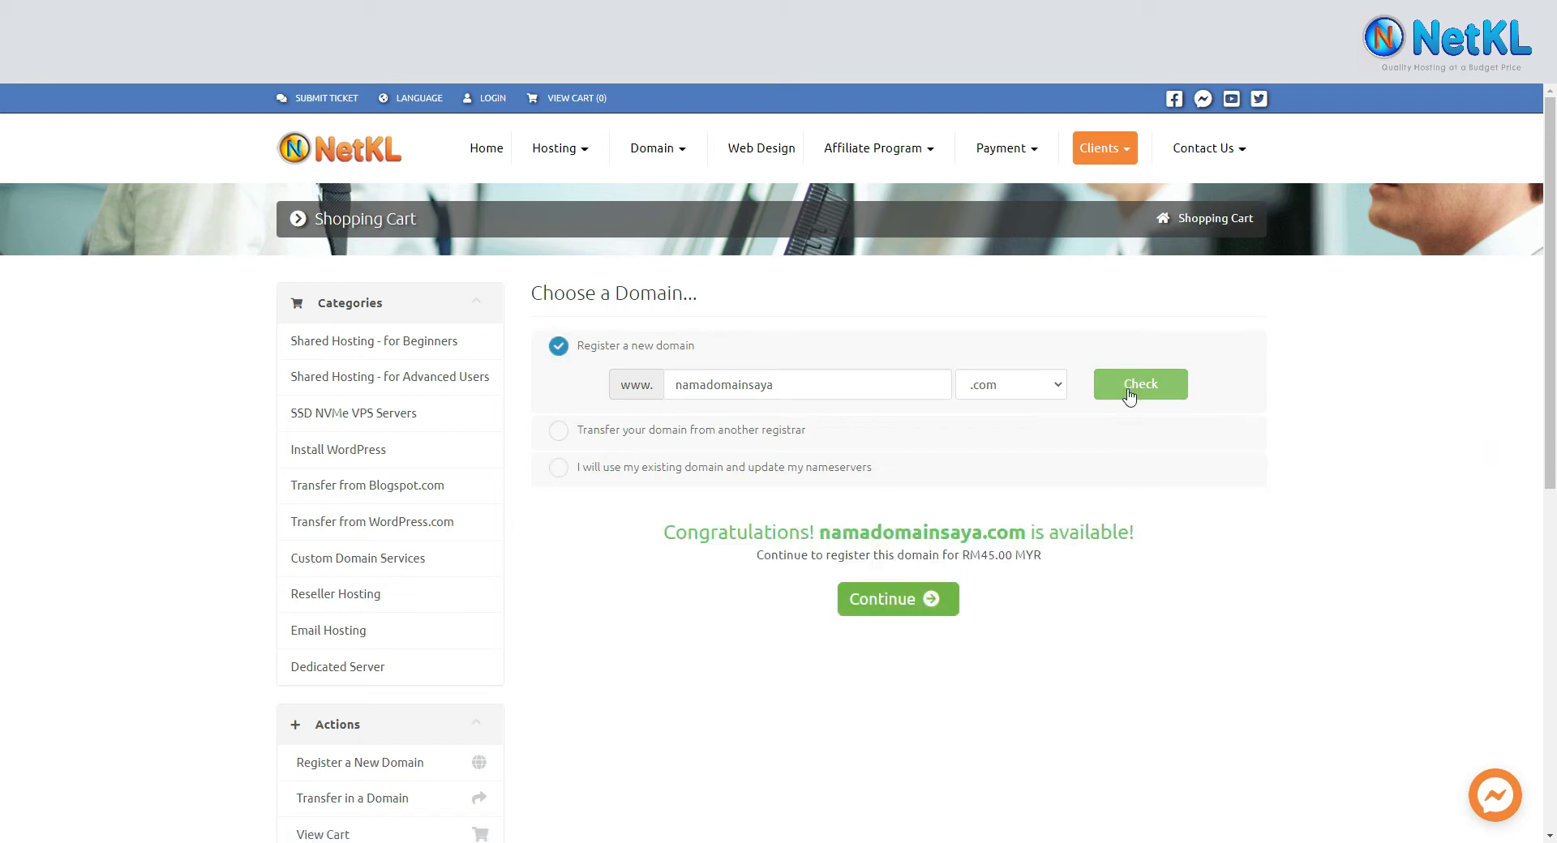
Confirm namadomainsaya.com is available at RM45.00 MYR and continue registering it.
left_click_drag(1160, 529, 634, 533)
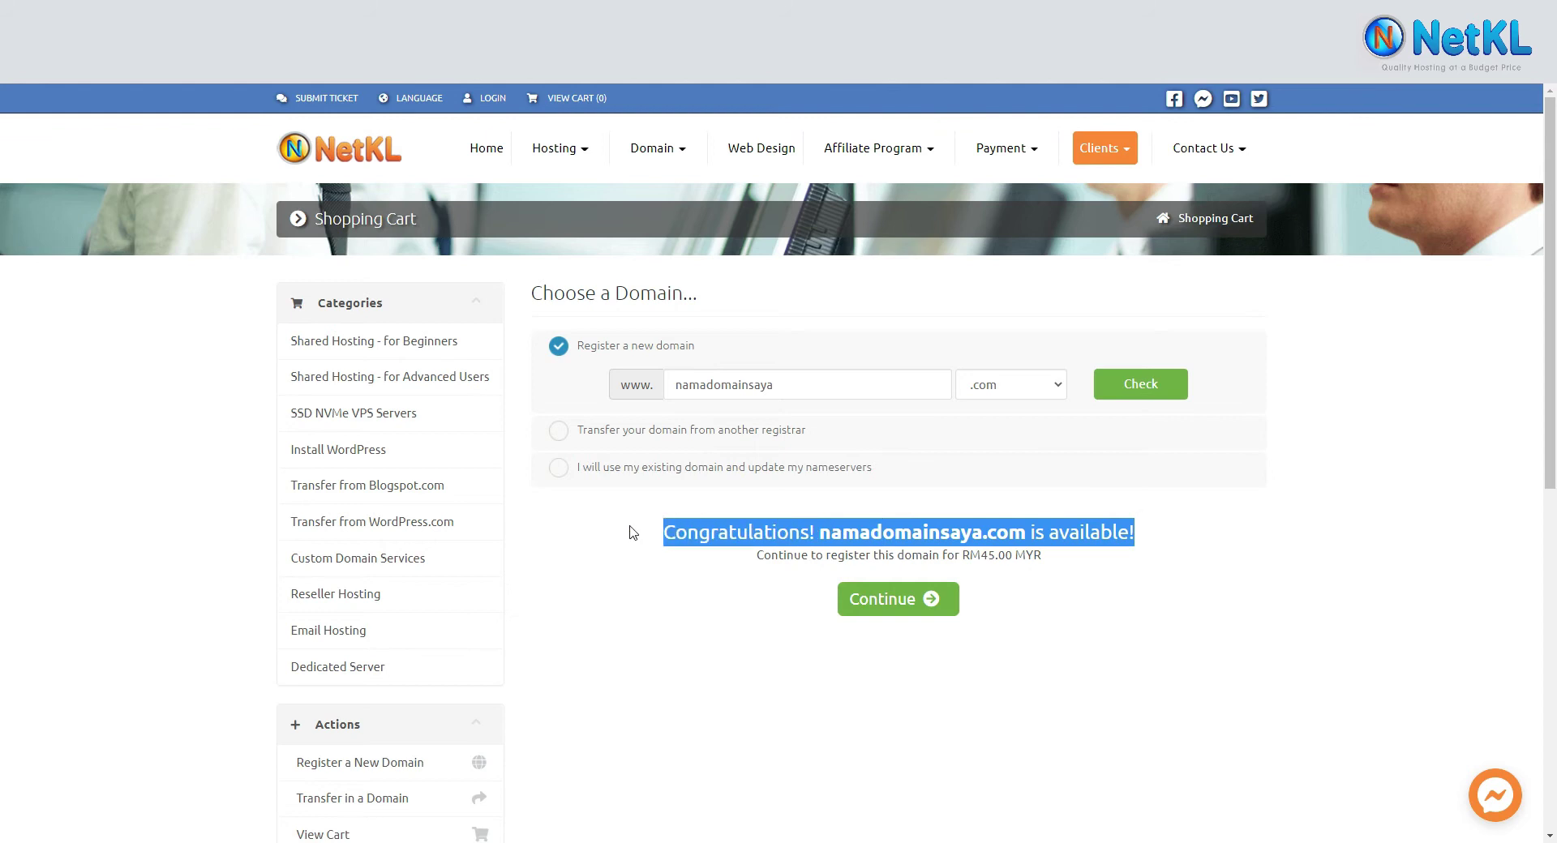
left_click(633, 533)
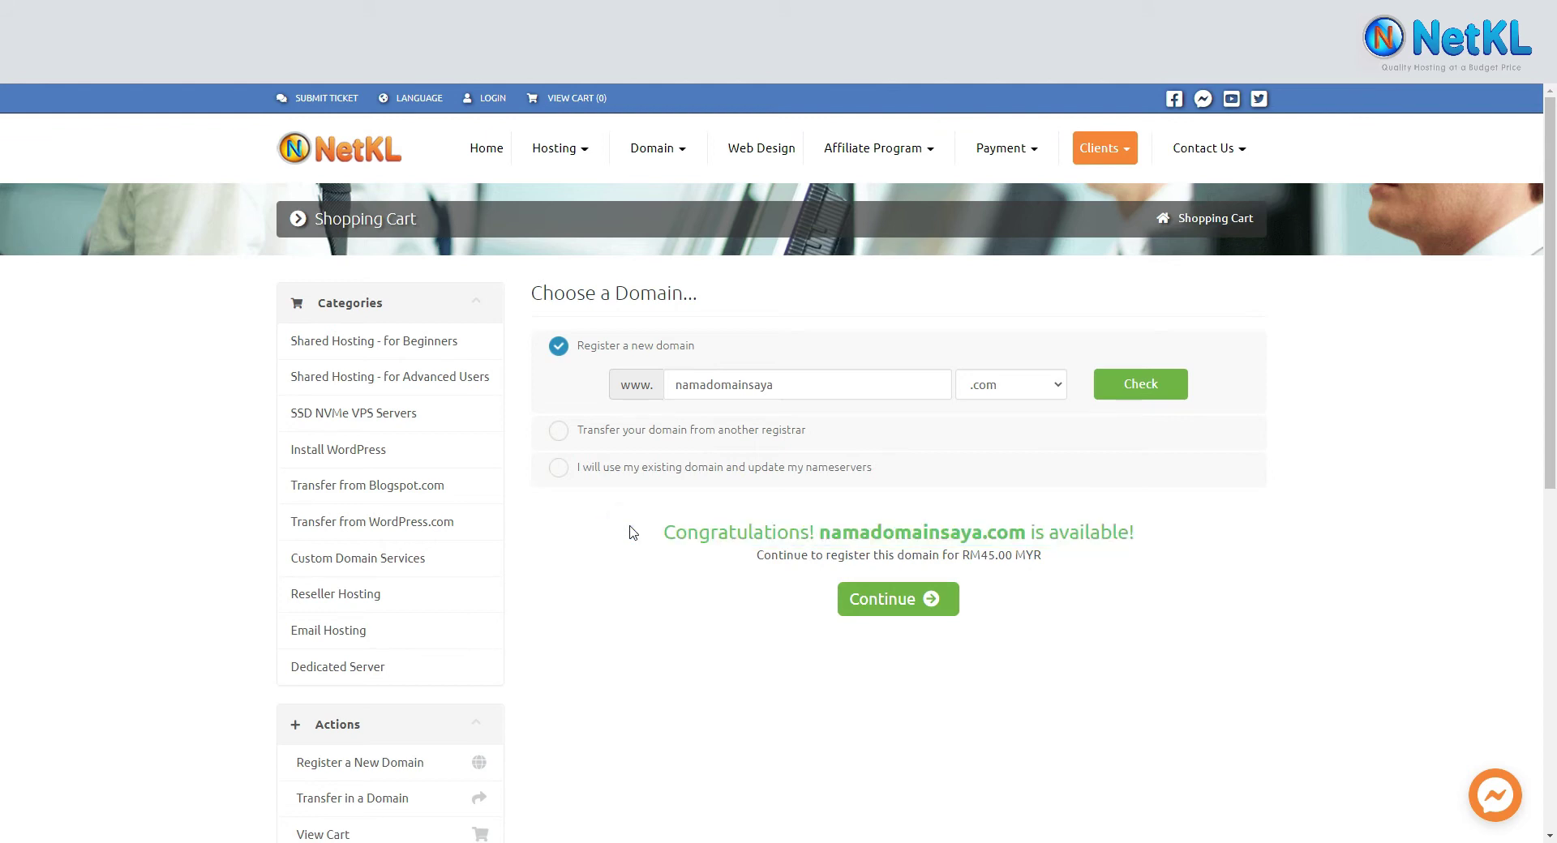
left_click(899, 604)
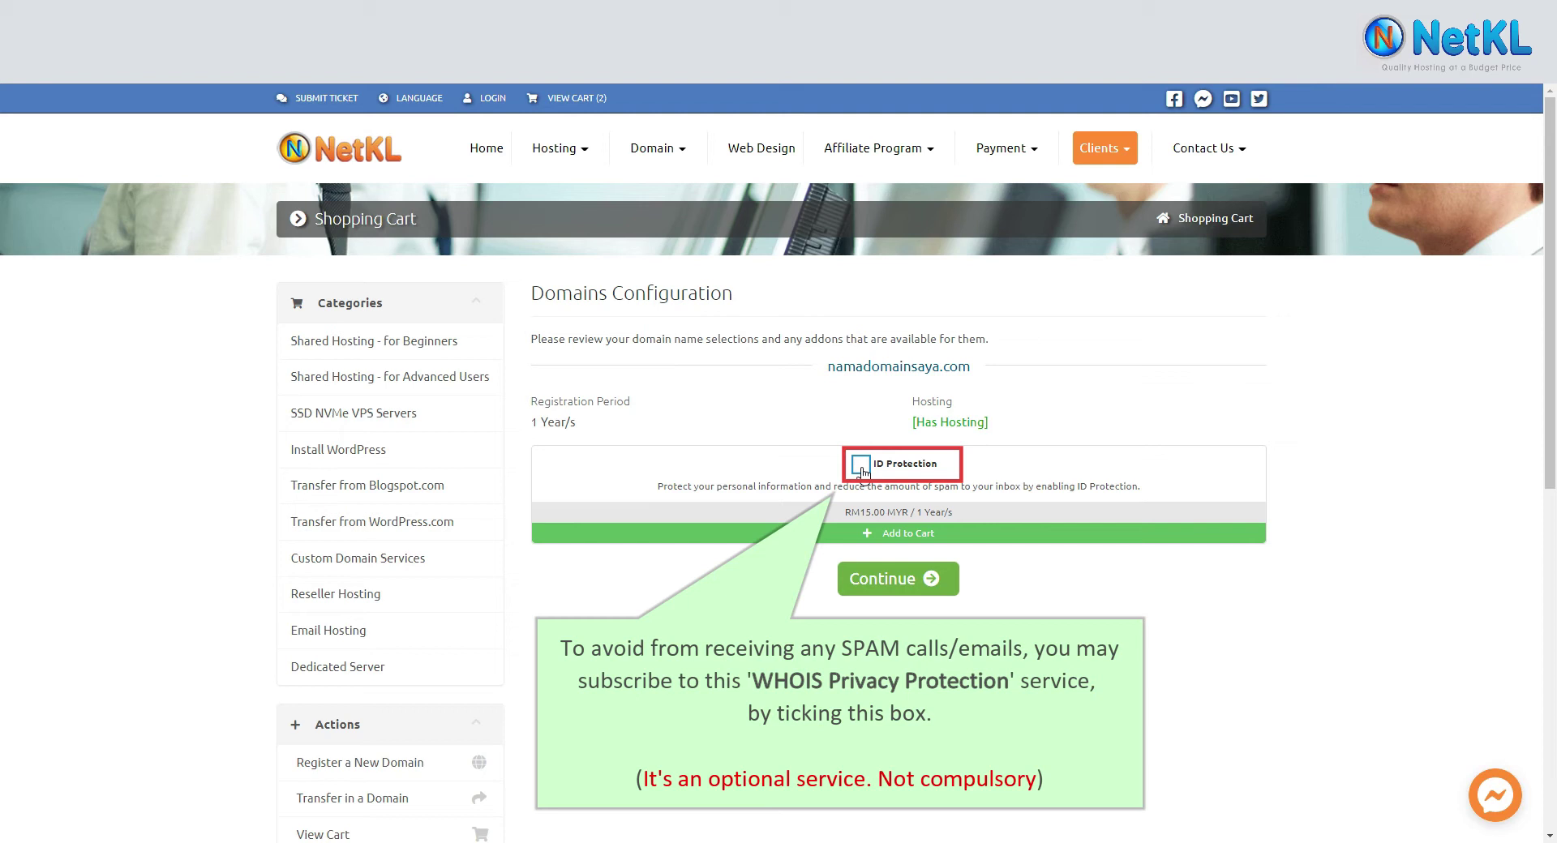
Add ID Protection to namadomainsaya.com and proceed to Review & Checkout.
left_click(861, 465)
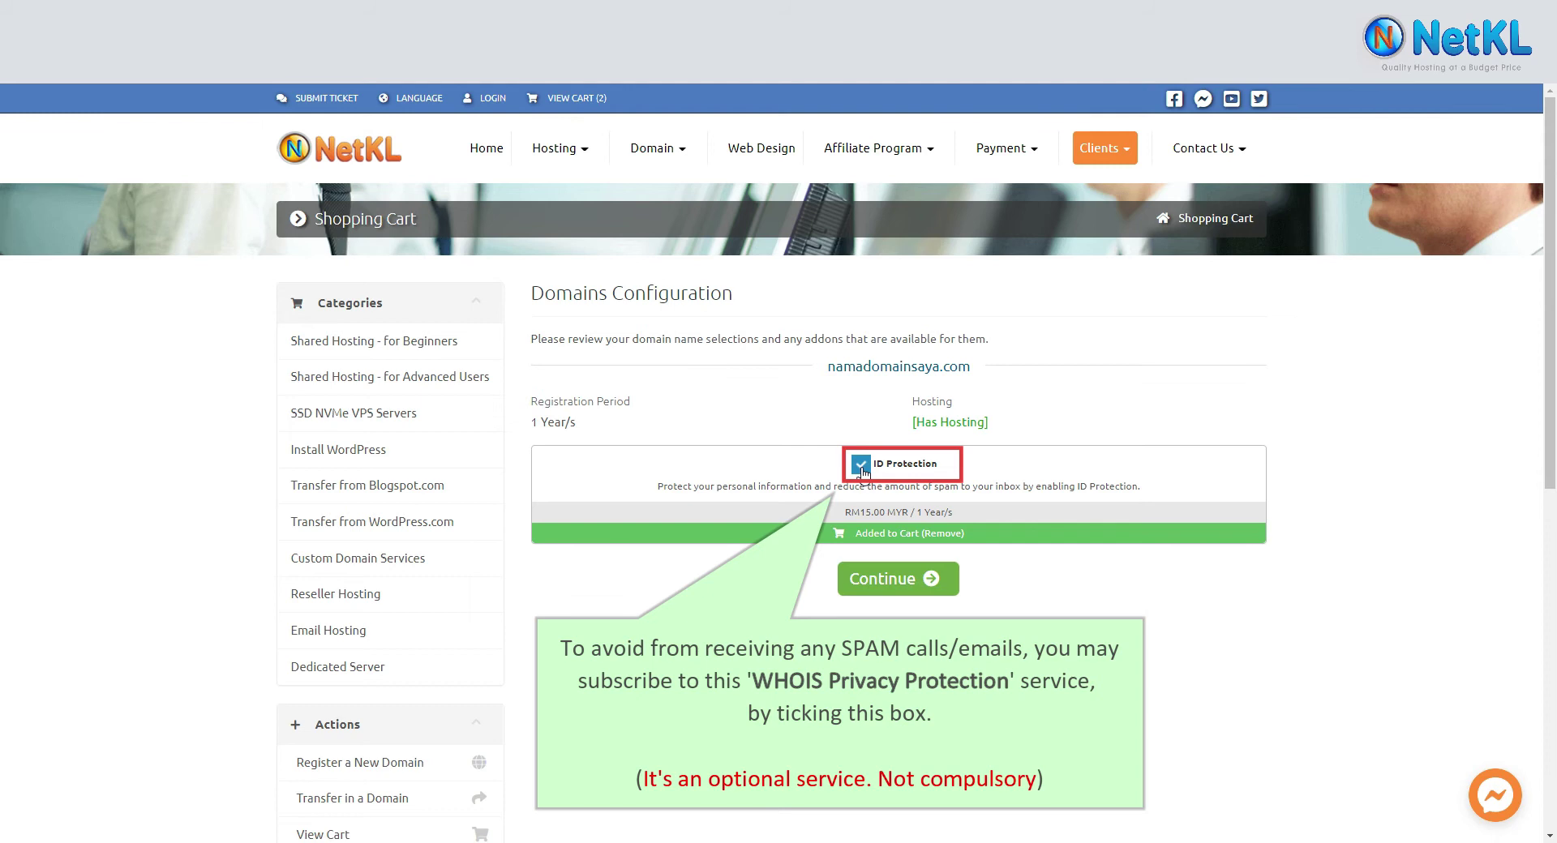
left_click(898, 583)
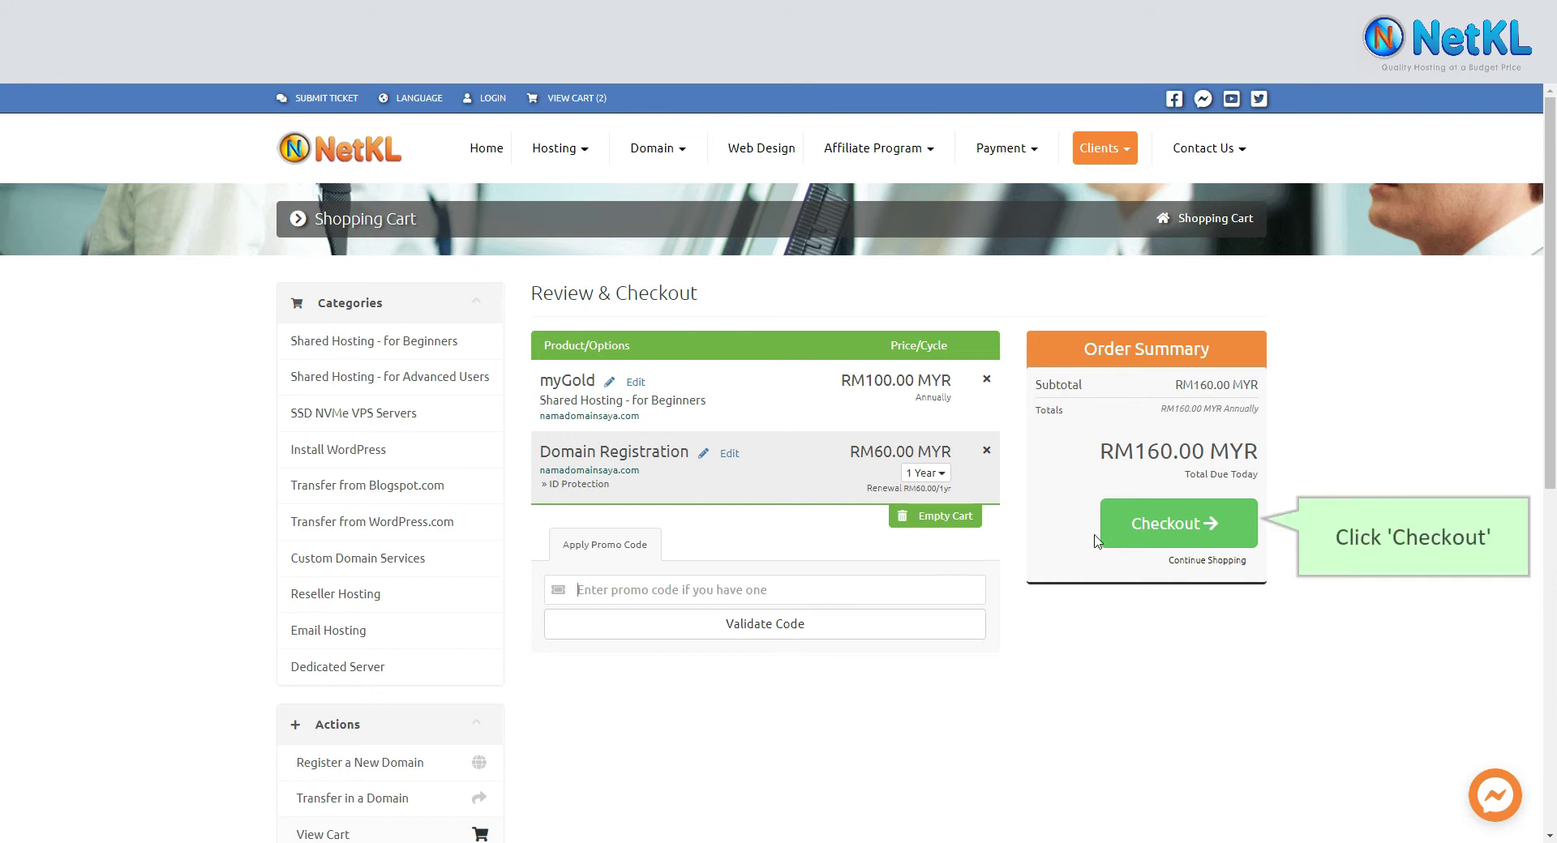
Start checkout and enter the customer's first name, last name and e-mail address.
left_click(1146, 527)
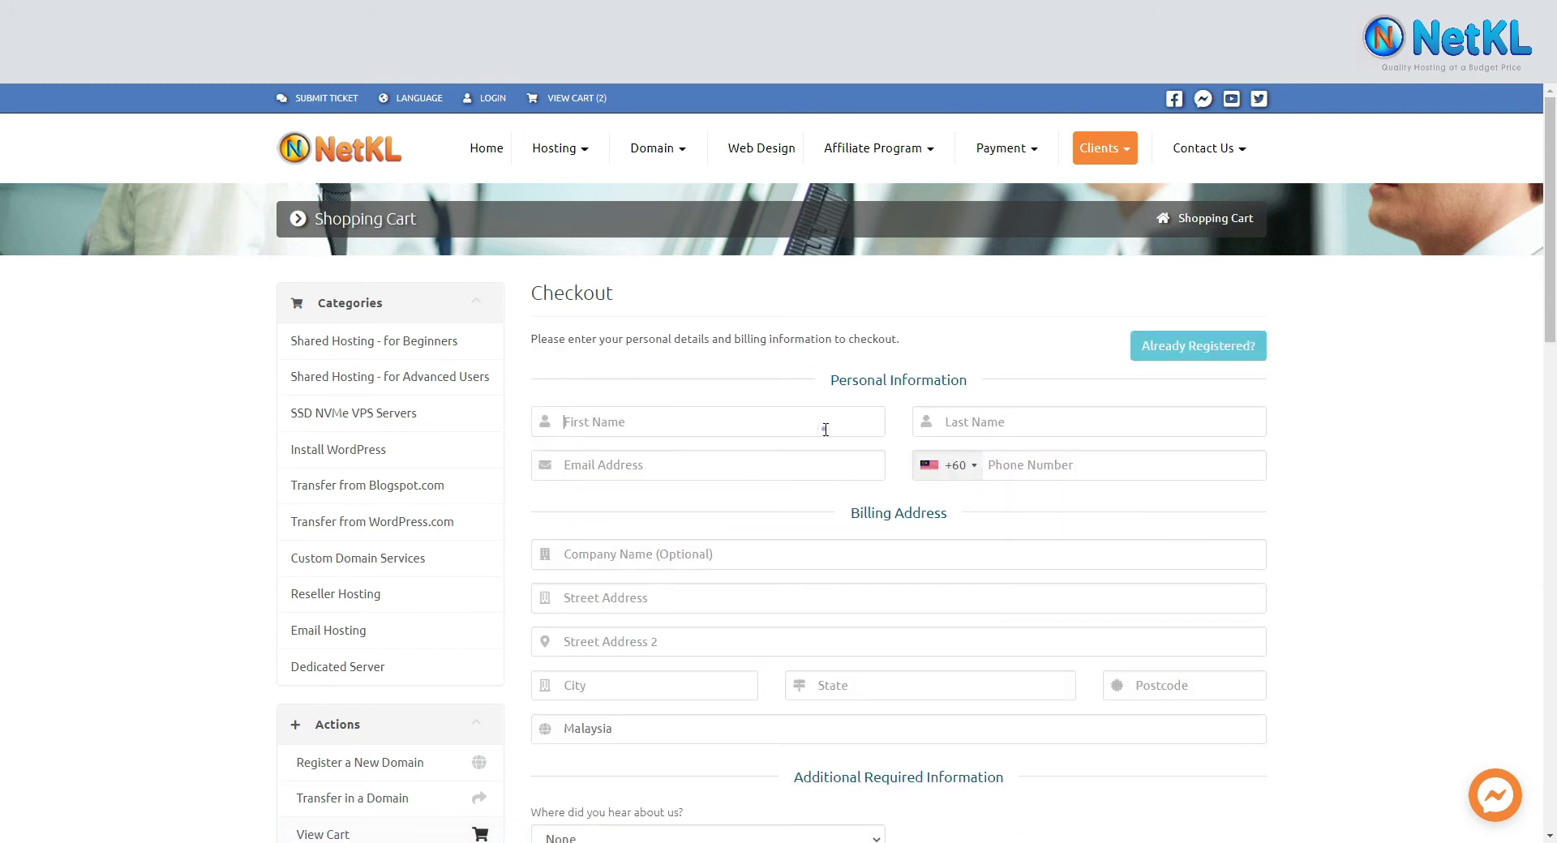
left_click(932, 423)
left_click(877, 460)
type("youremail")
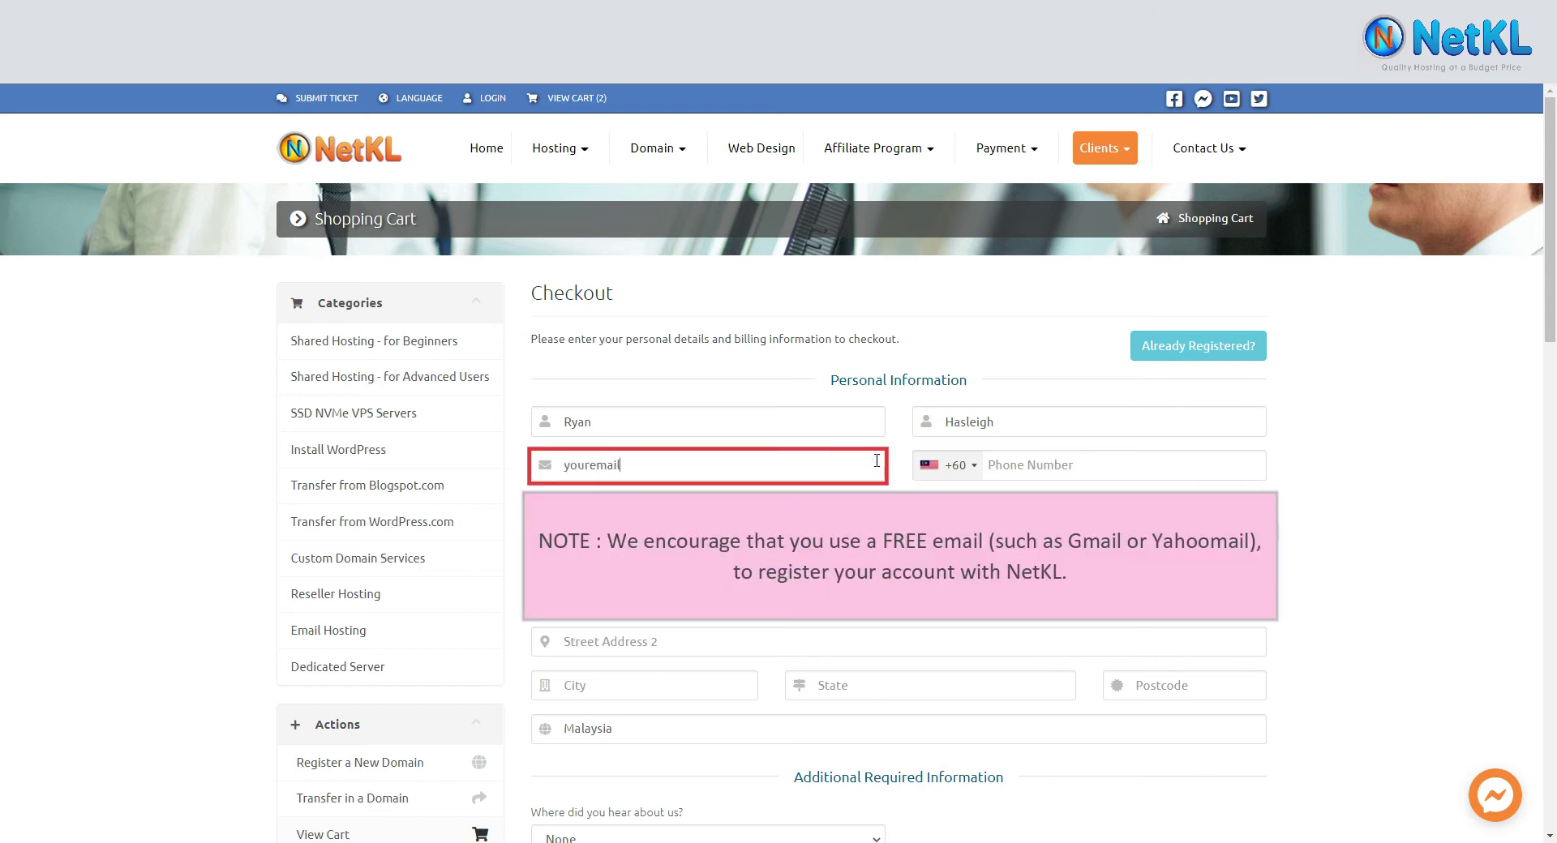
type("@netkldemo.com")
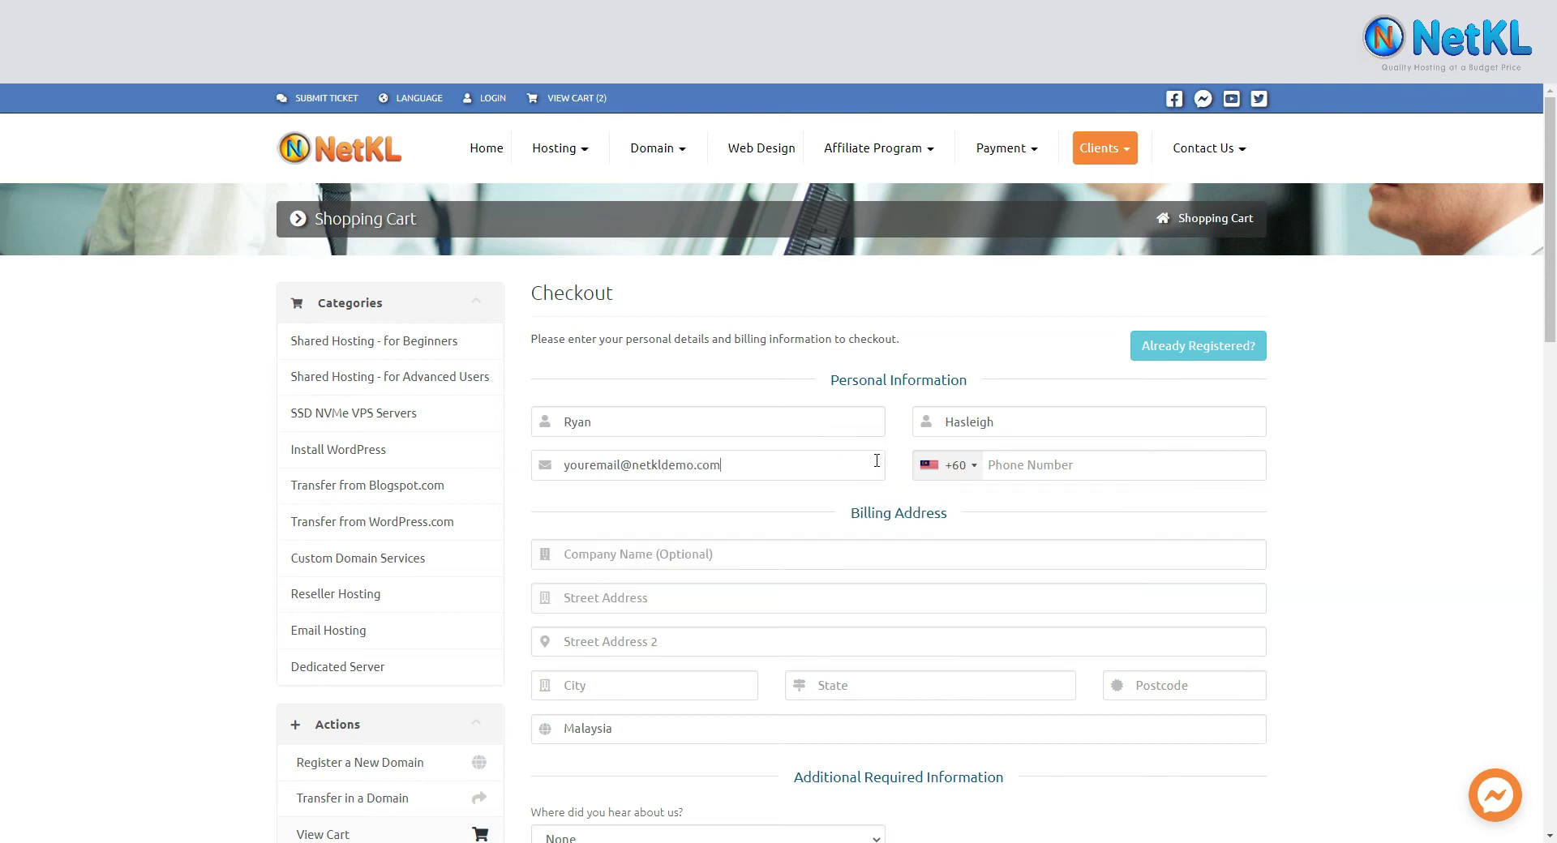
type("123456789")
Fill in the company name, both street address lines, city, state and postcode.
left_click(994, 546)
type("Syarikat Maju Sdn Bhd")
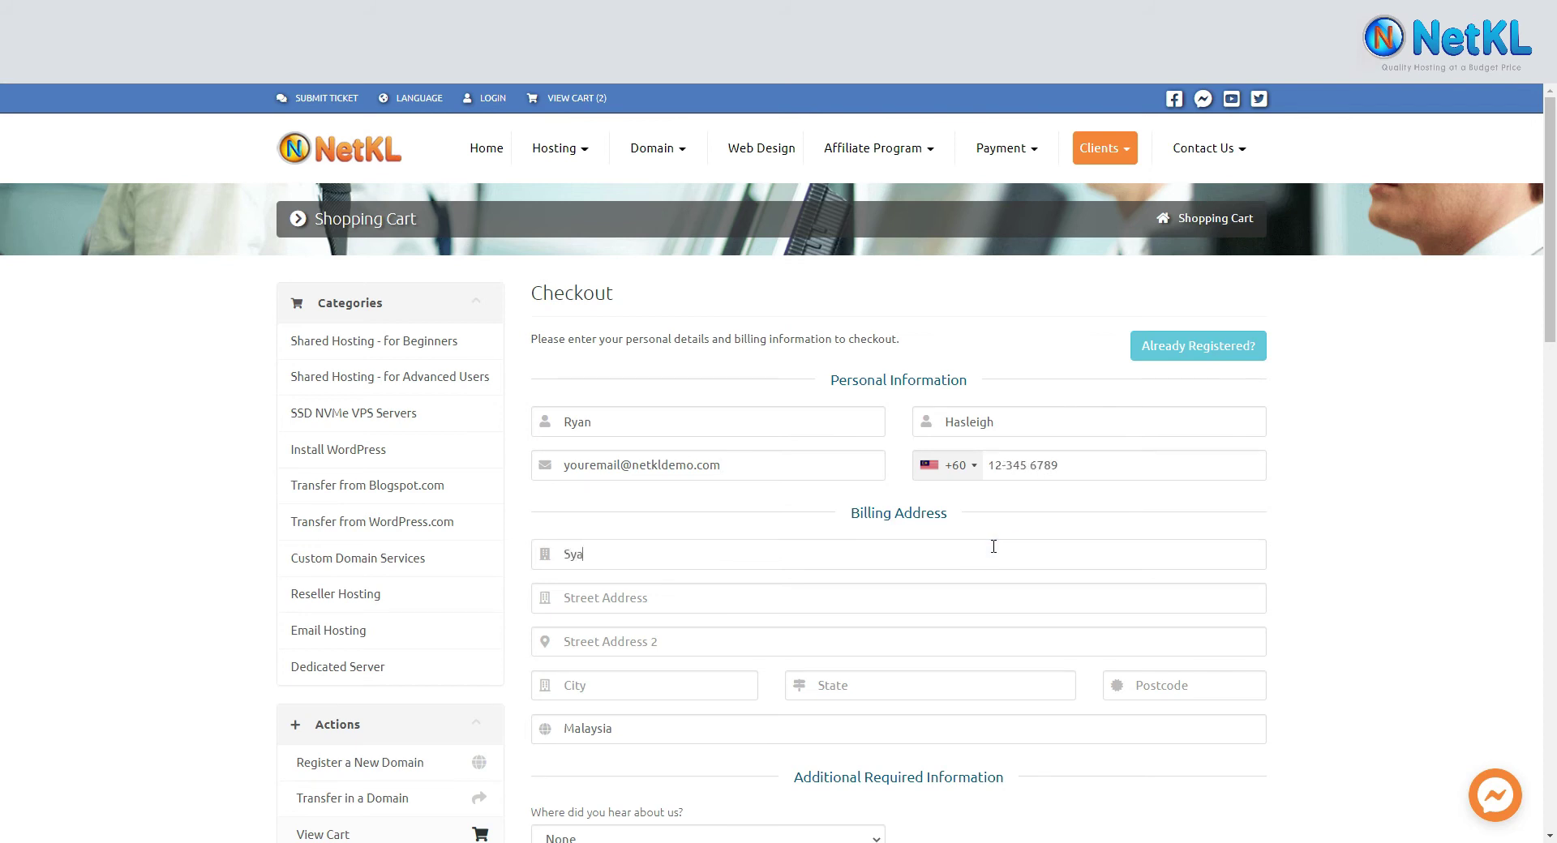
left_click(983, 591)
type("Pavilion Suites")
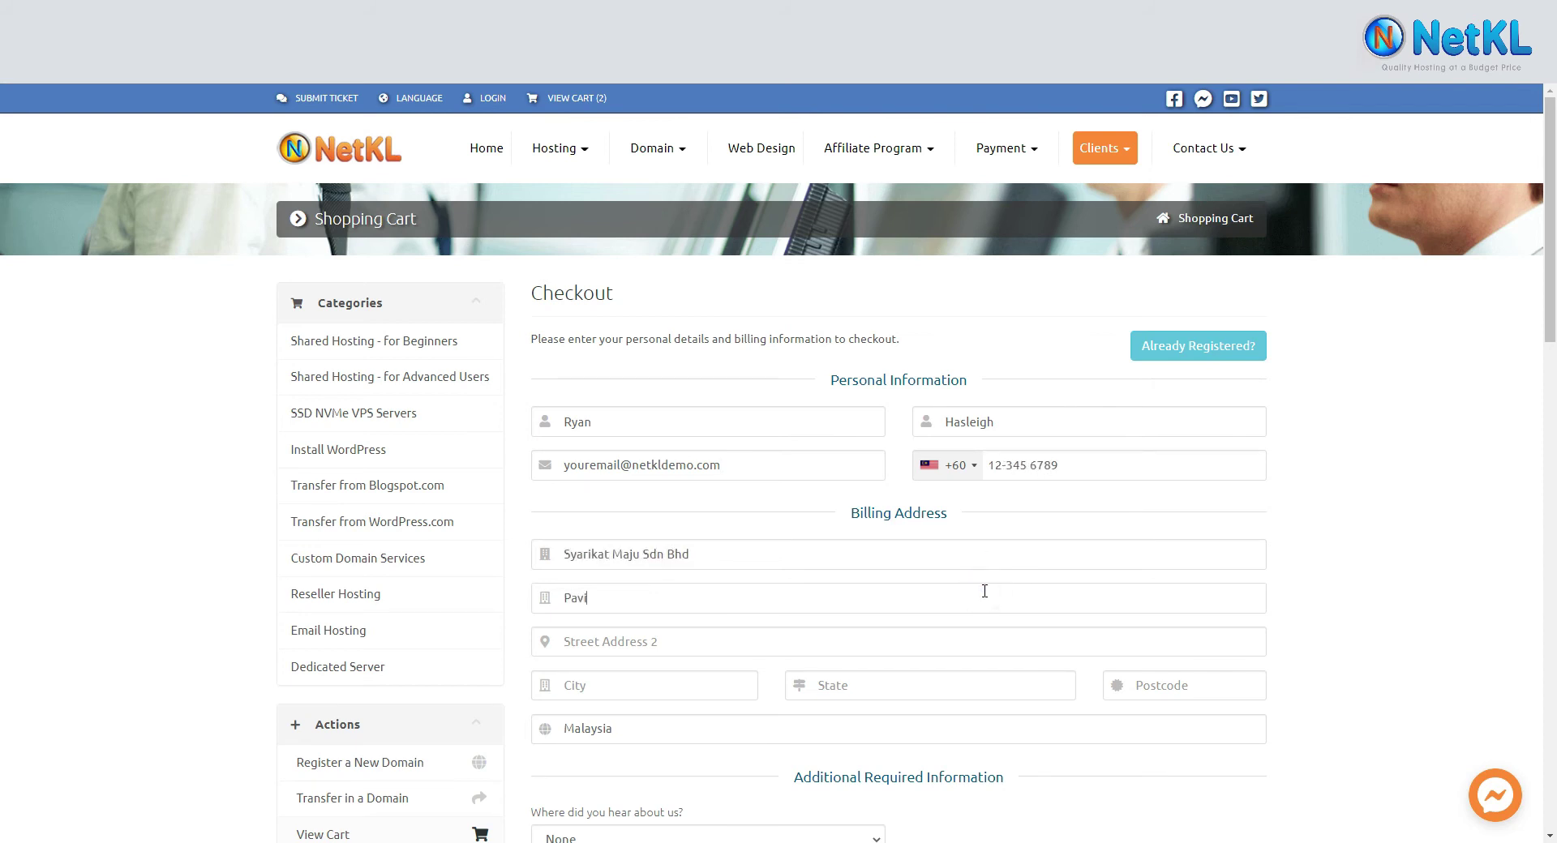
left_click(967, 643)
type("Jalan Bukit Bintang")
left_click(739, 686)
type("Kuala Lumpur")
left_click(837, 686)
type("Wilayah Persekutuan")
key("Tab")
type("50250")
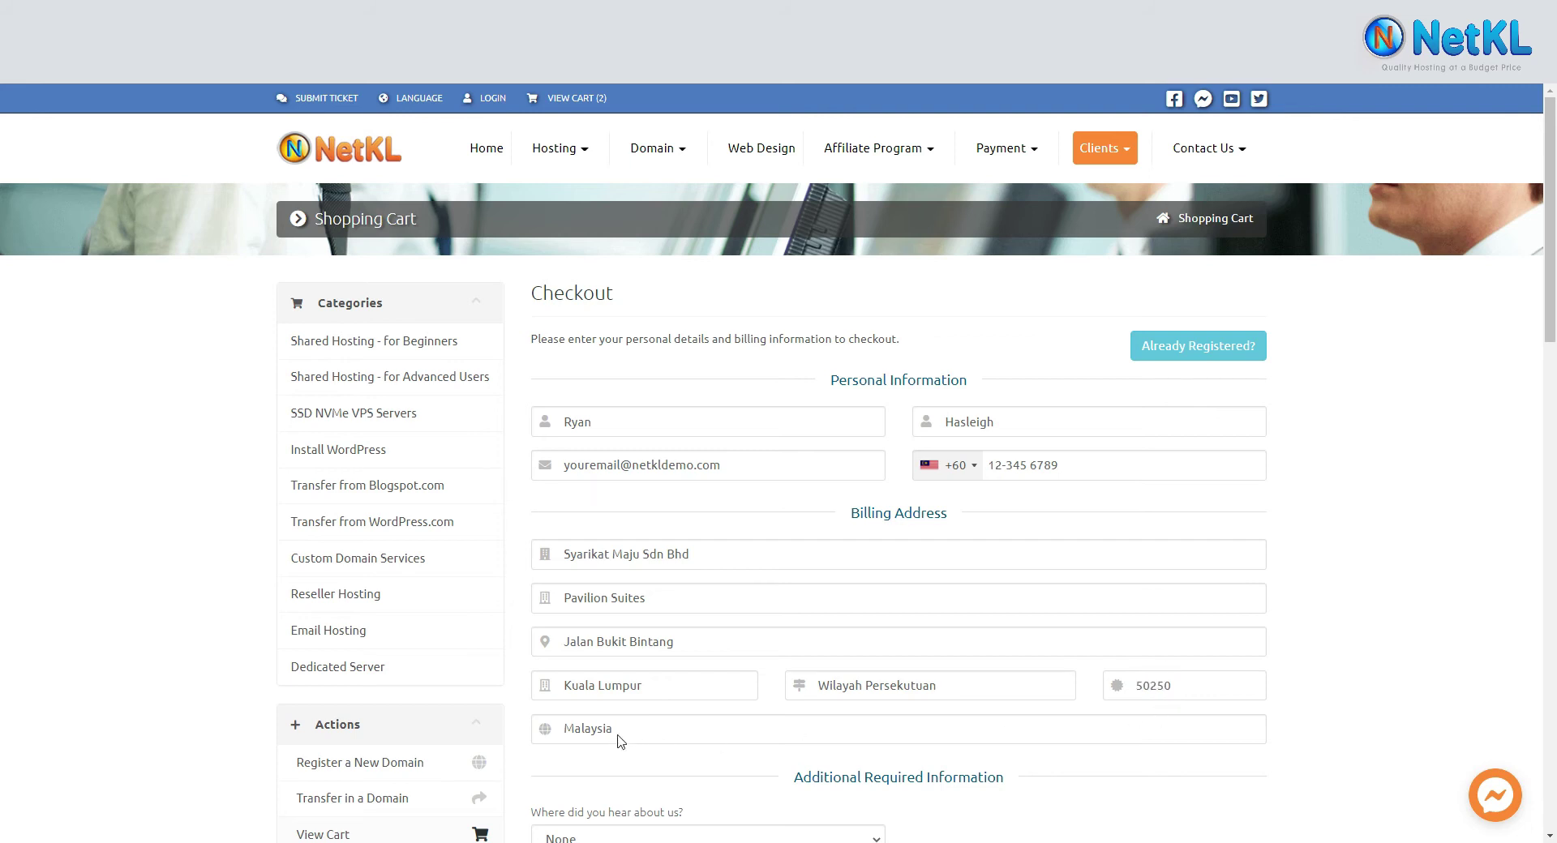
Choose Training Class as the answer to 'Where did you hear about us?'.
scroll(4, 280, "down", 5)
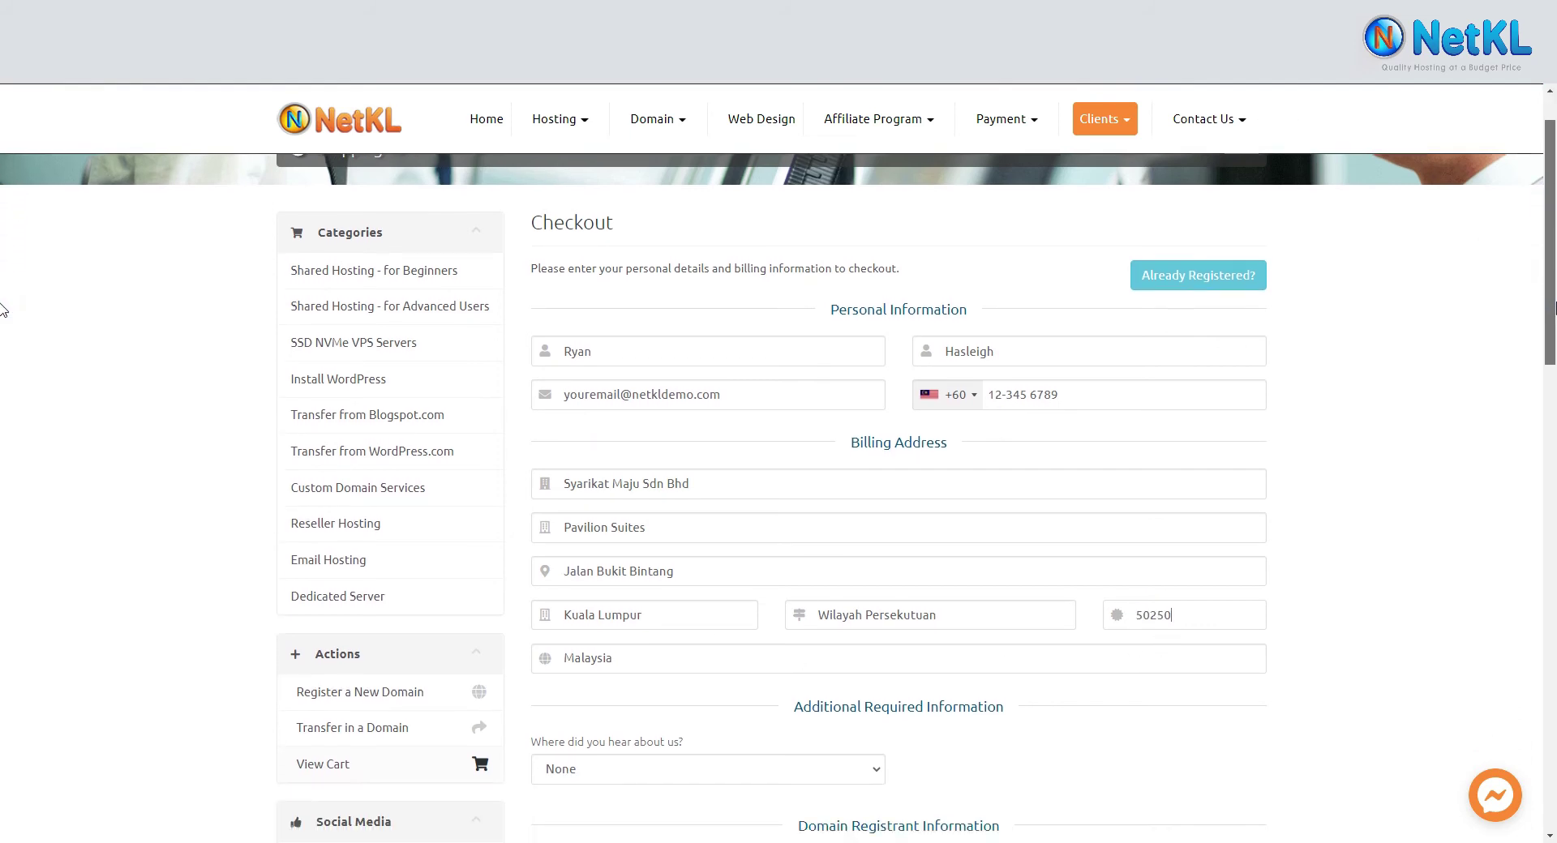
scroll(4, 422, "down", 2)
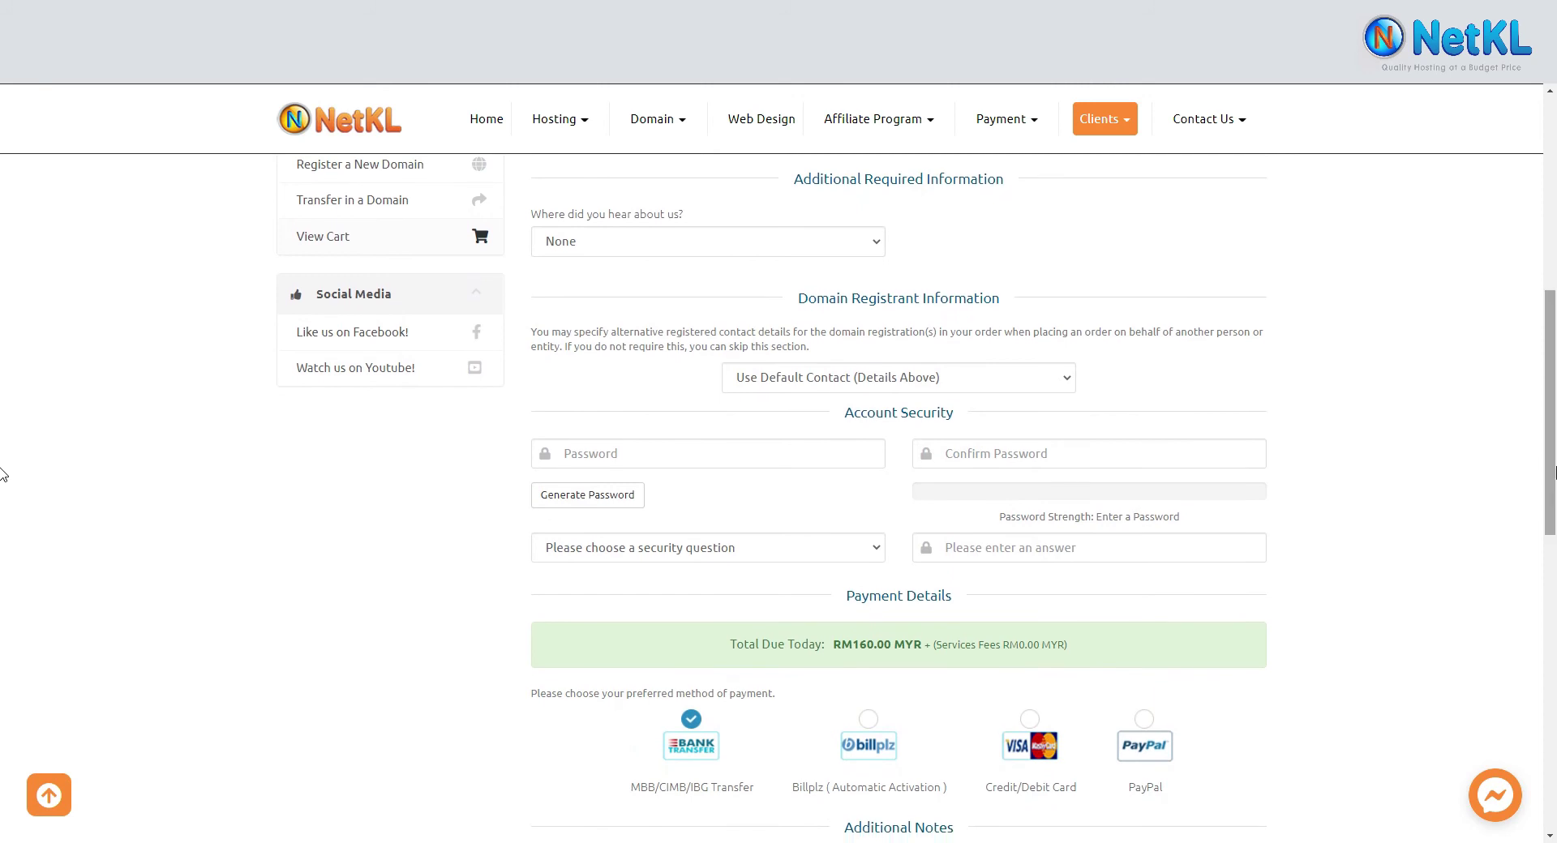
left_click(879, 250)
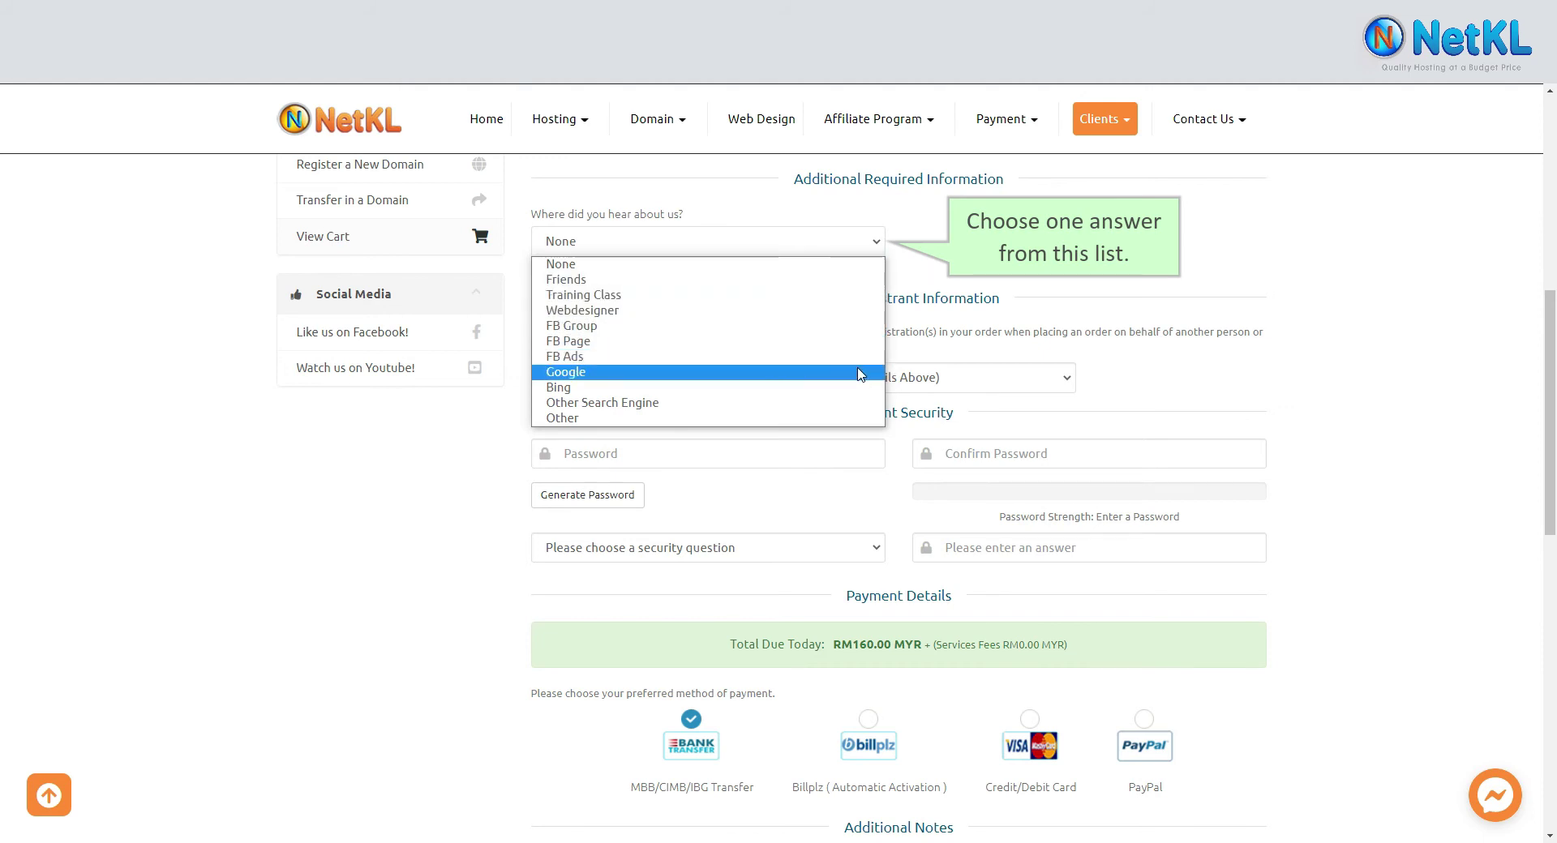
left_click(852, 306)
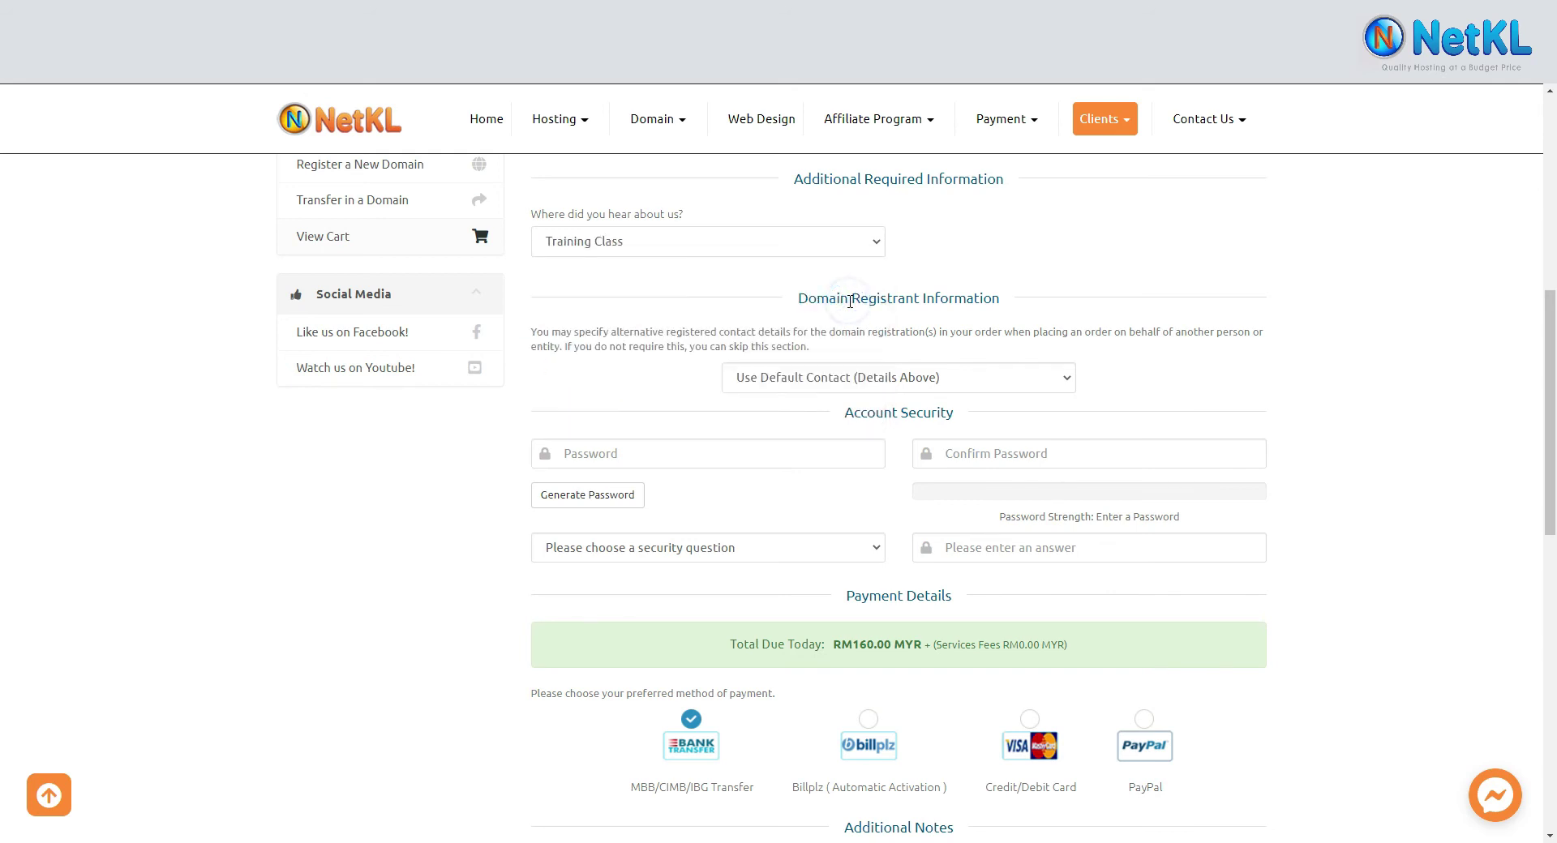
Keep Use Default Contact for the domain and type the account password.
left_click(1067, 387)
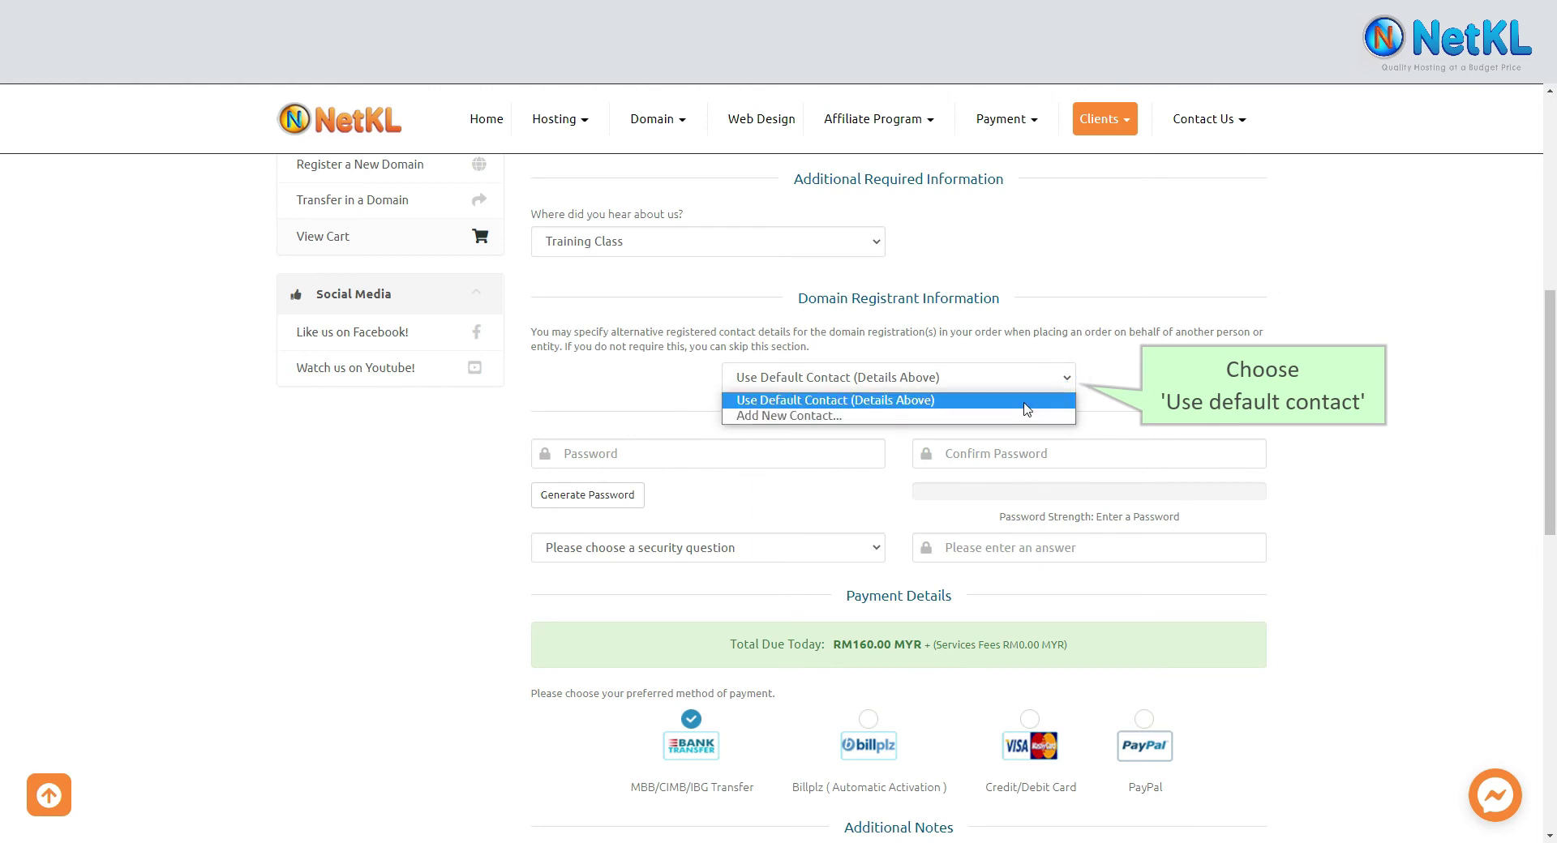
left_click(1026, 406)
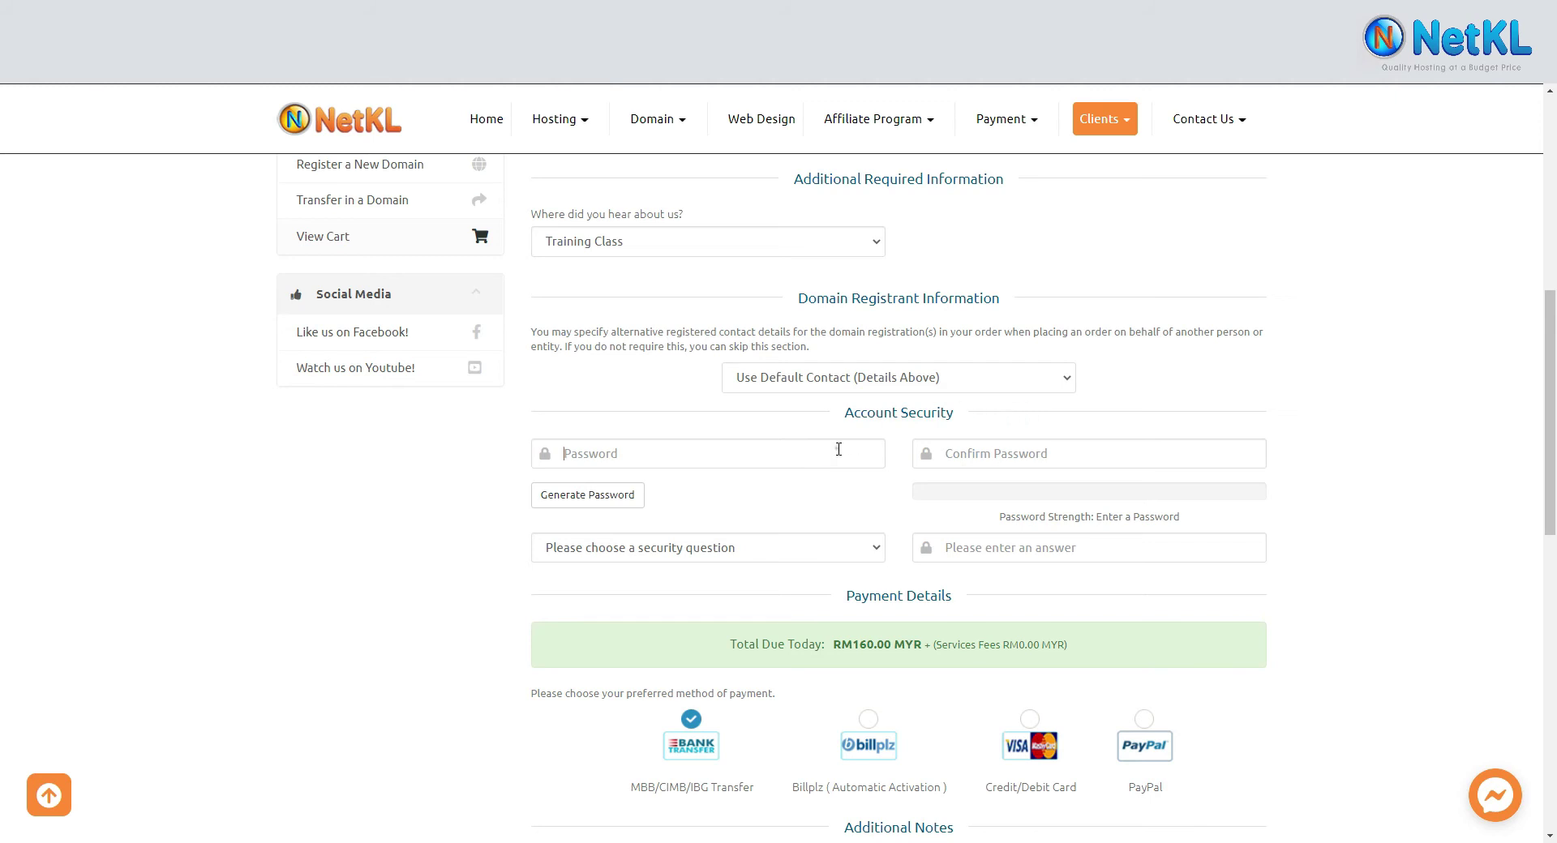
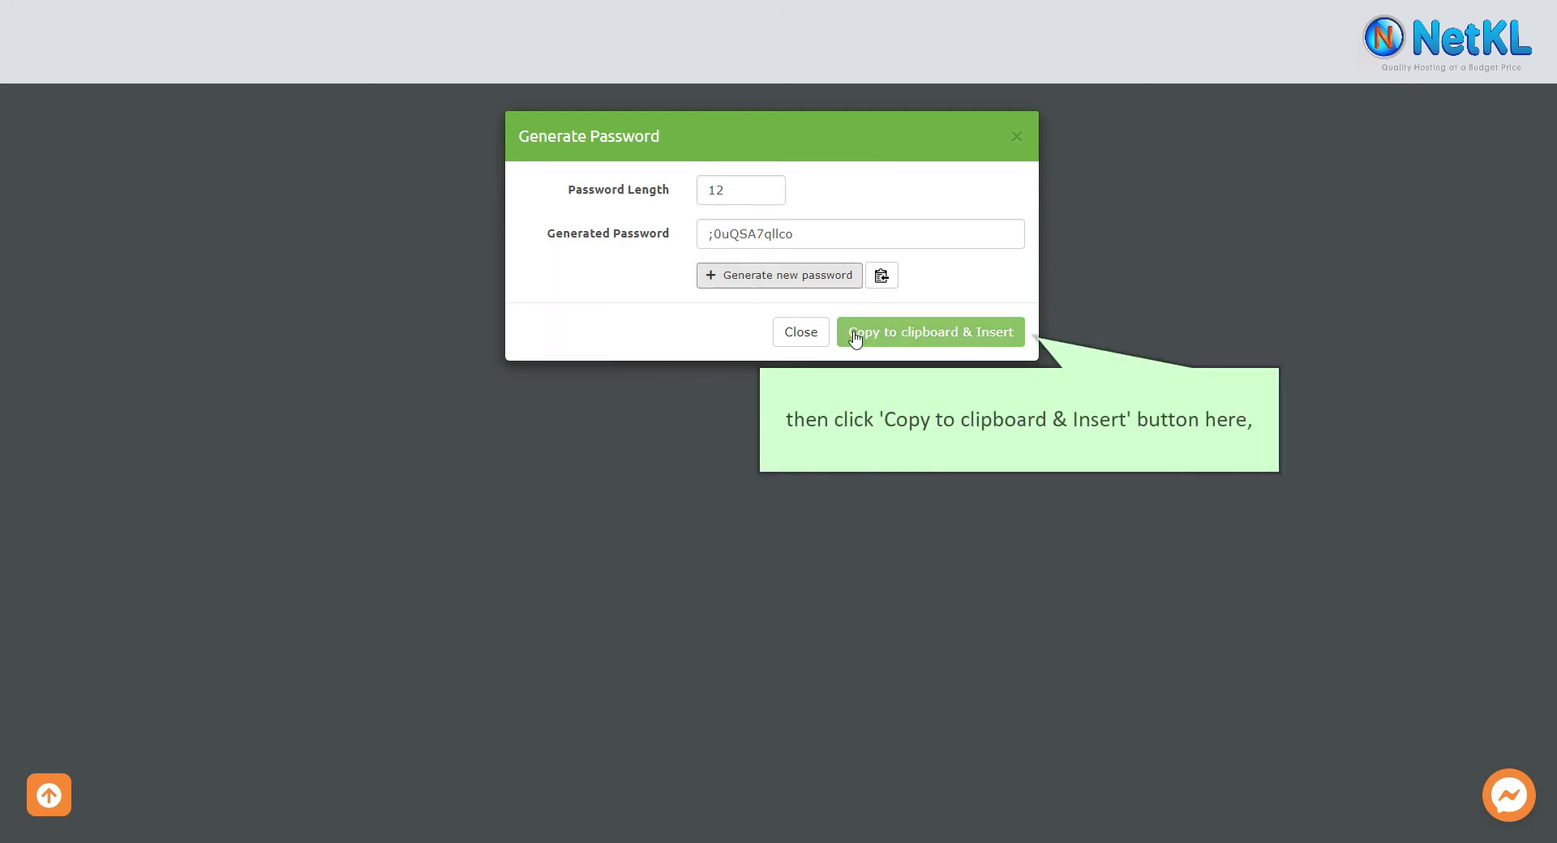
Insert a generated 95%-strong password into both password fields and paste a copy into Notepad.
left_click(855, 336)
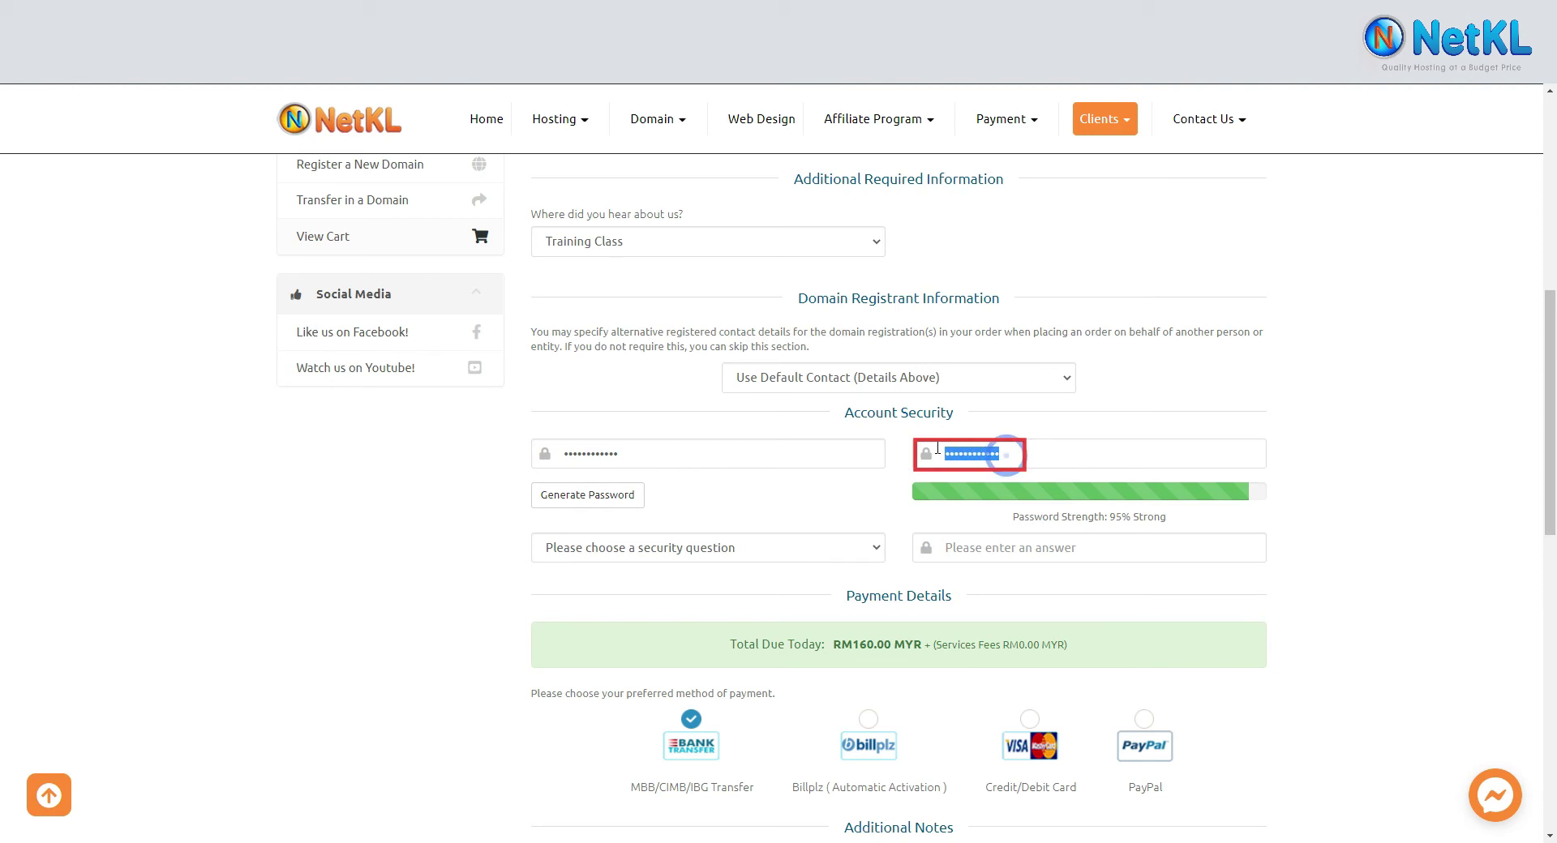
left_click(908, 453)
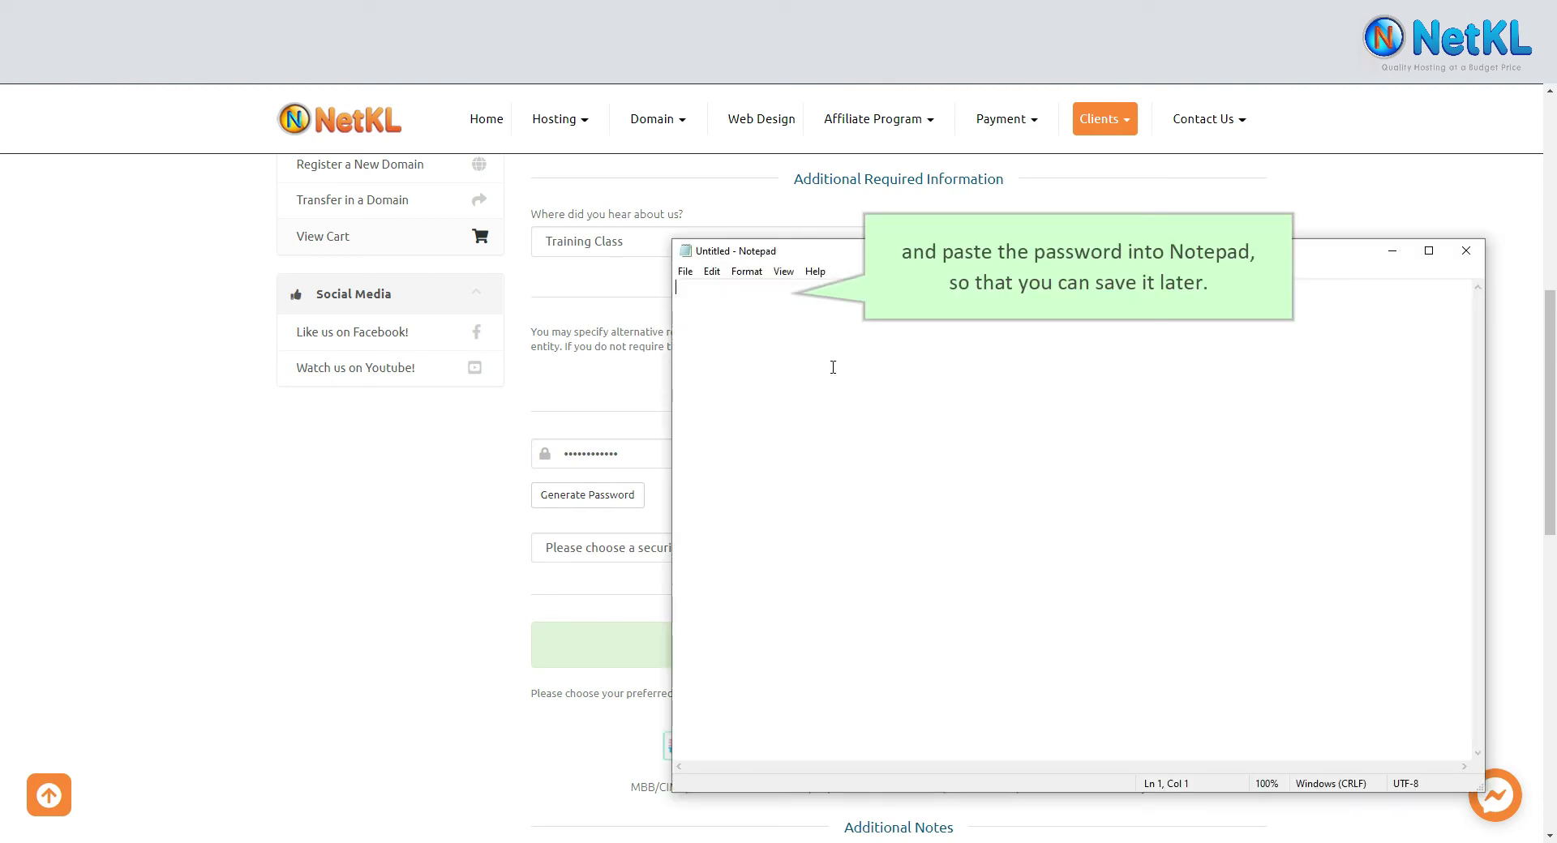
right_click(833, 367)
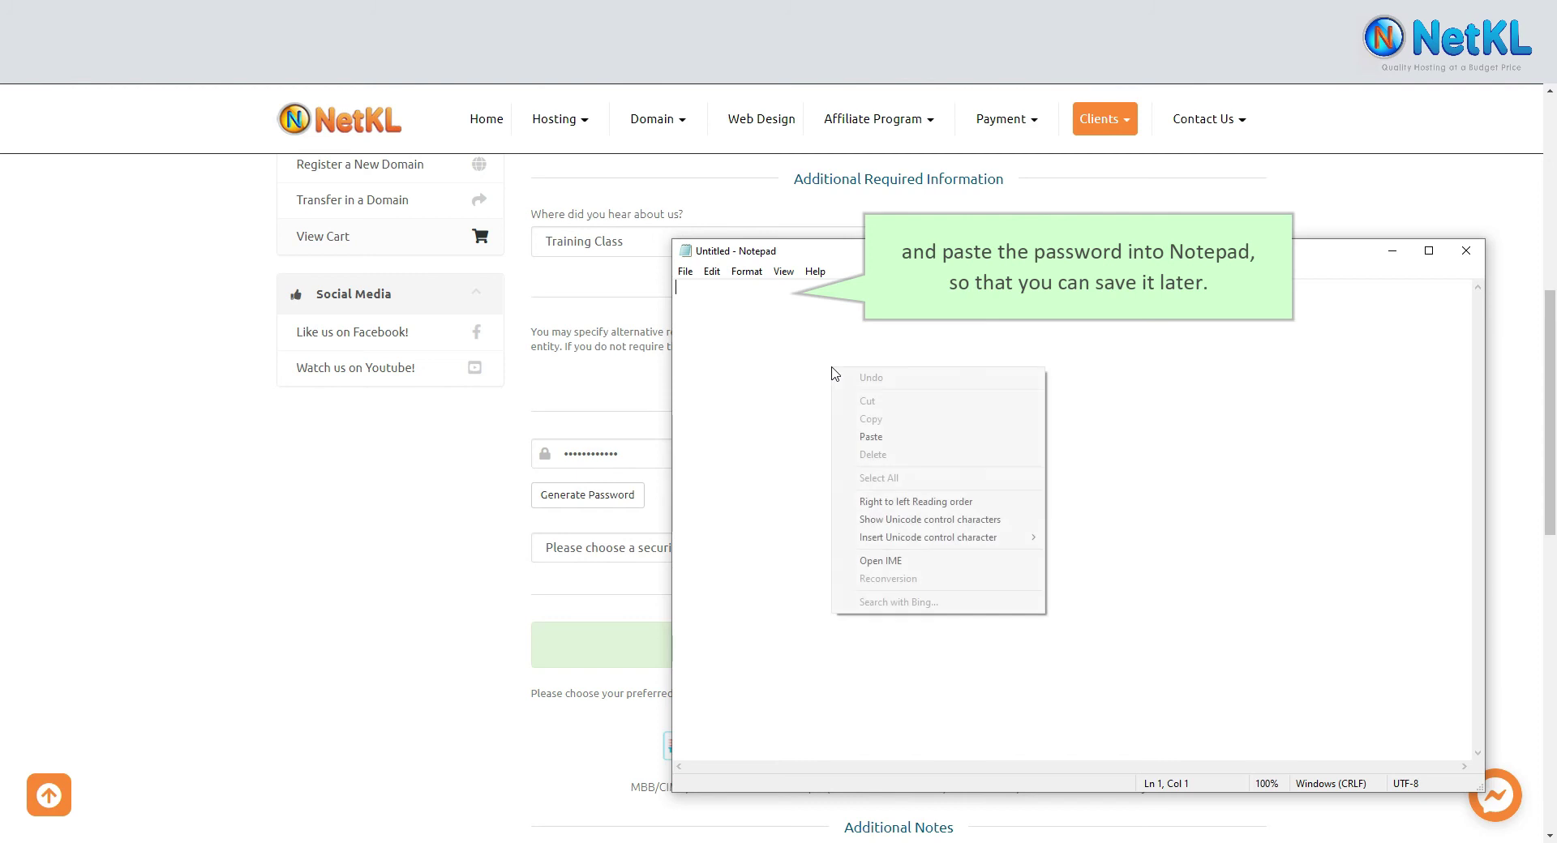
left_click(868, 434)
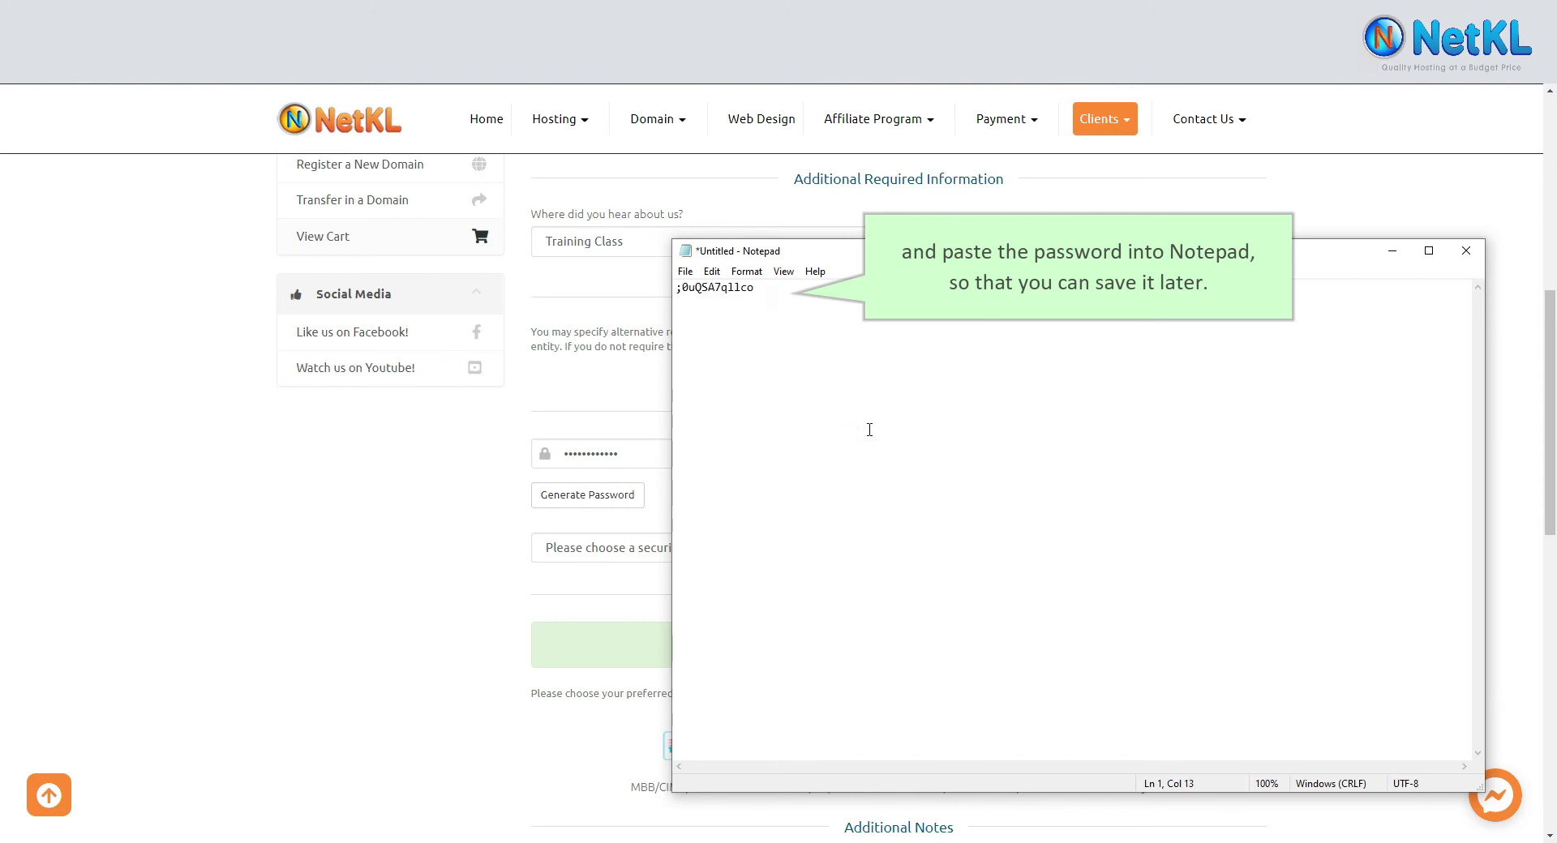
left_click(637, 425)
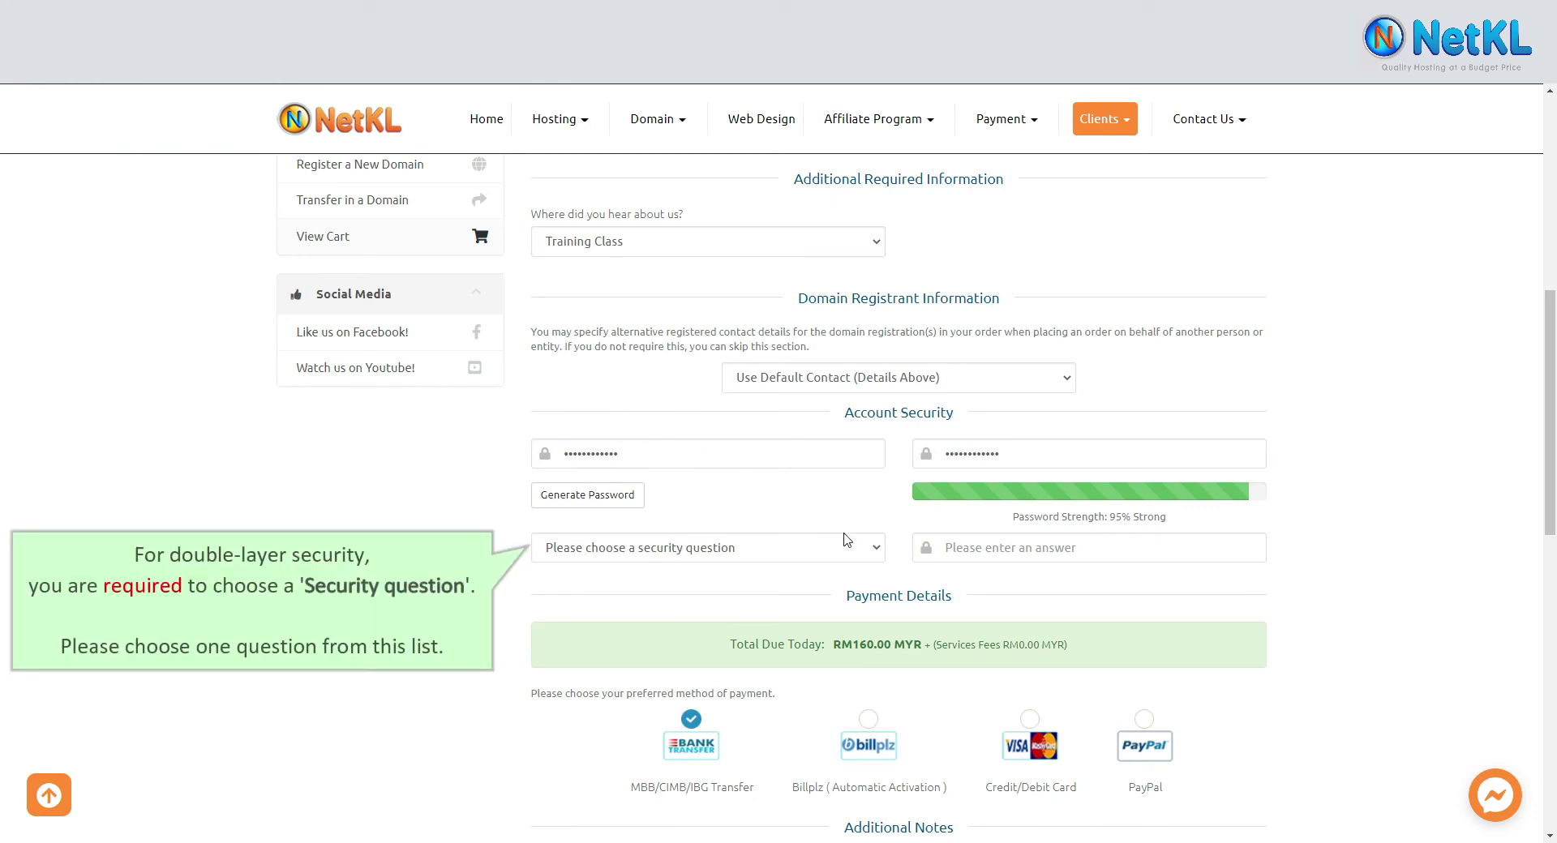
Set the security question to 'What is my pet's name?' and enter the answer.
left_click(881, 550)
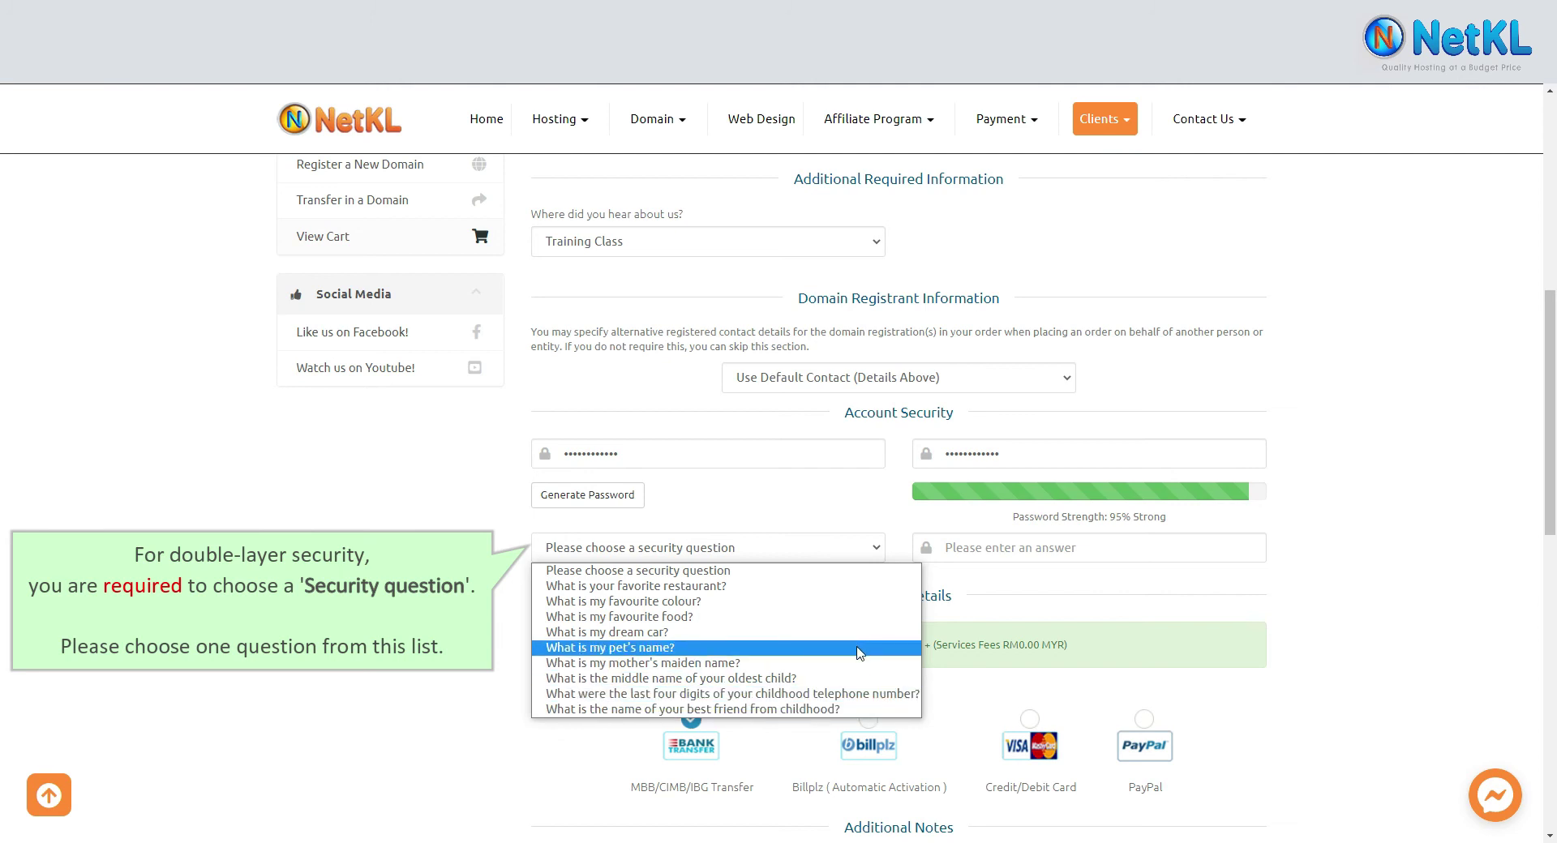
left_click(859, 647)
left_click(967, 555)
type("•••••")
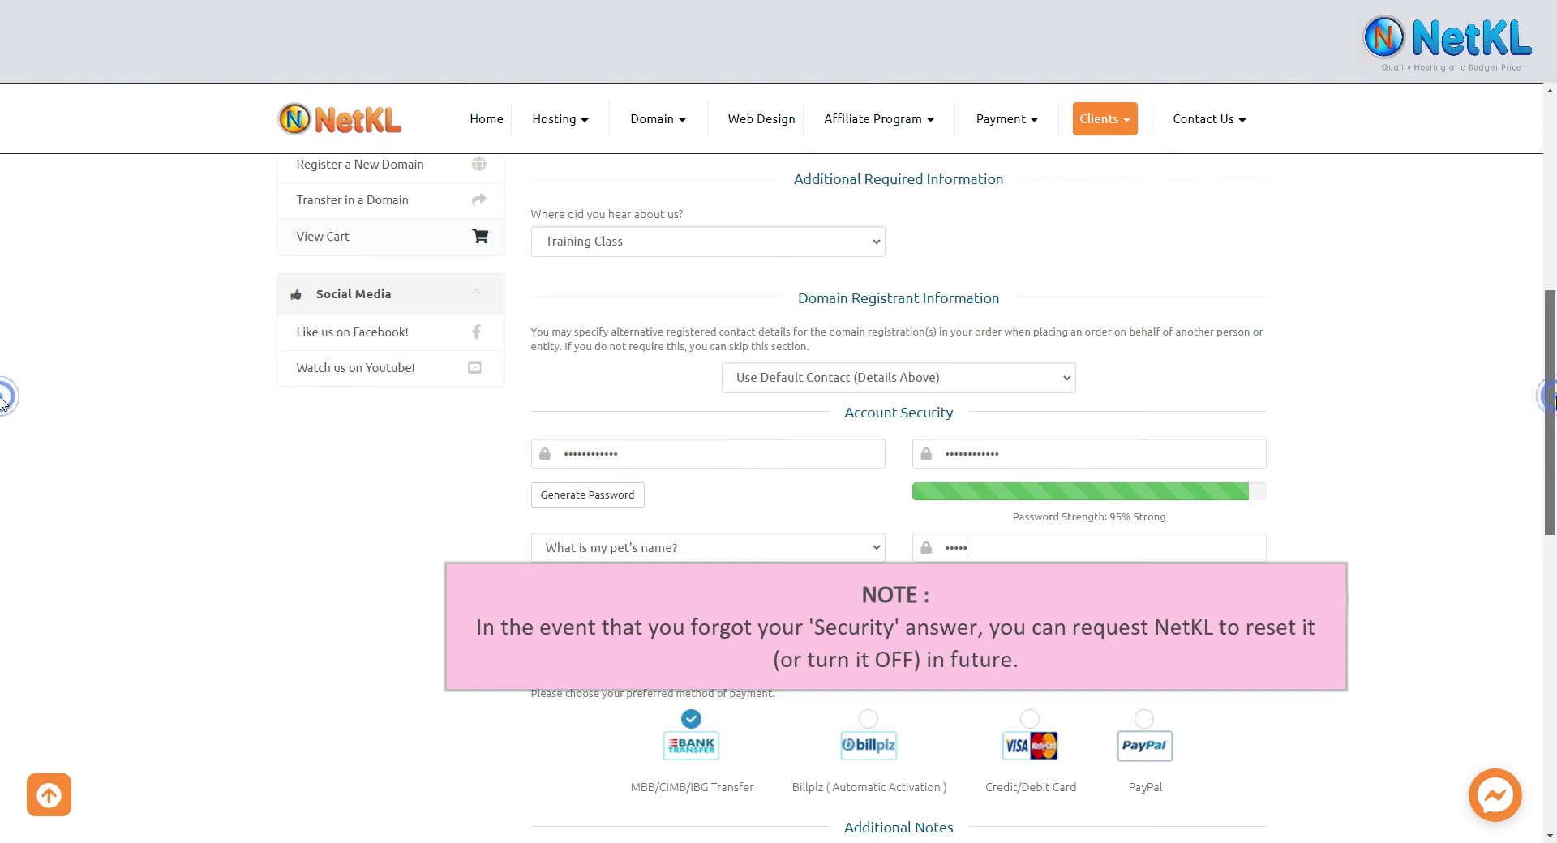
Agree to the Terms of Service and complete the hosting order.
scroll(2, 436, "down", 1)
scroll(2, 436, "down", 4)
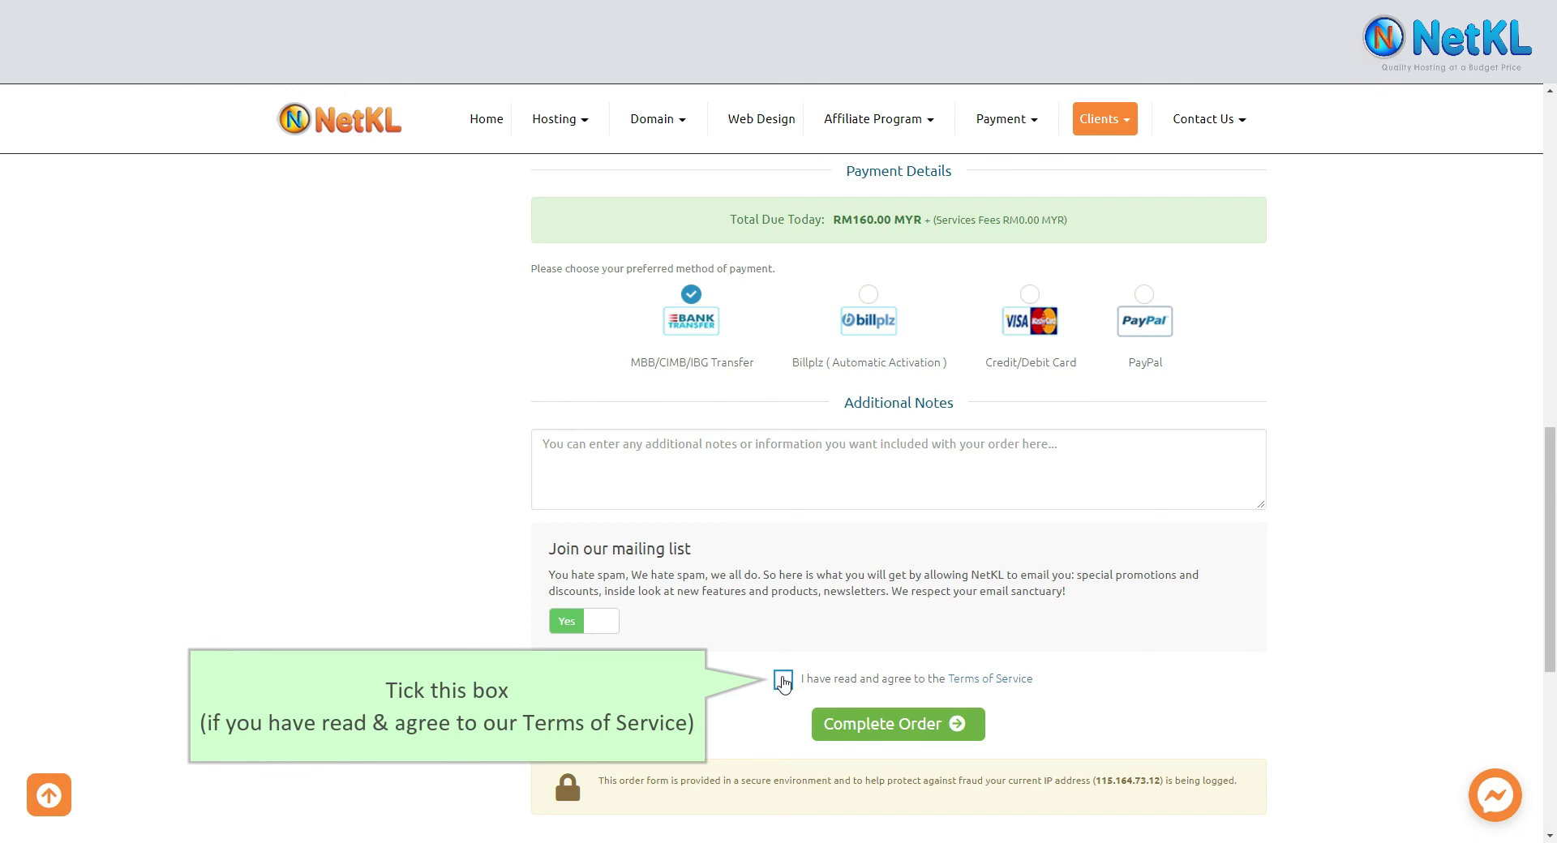
left_click(783, 681)
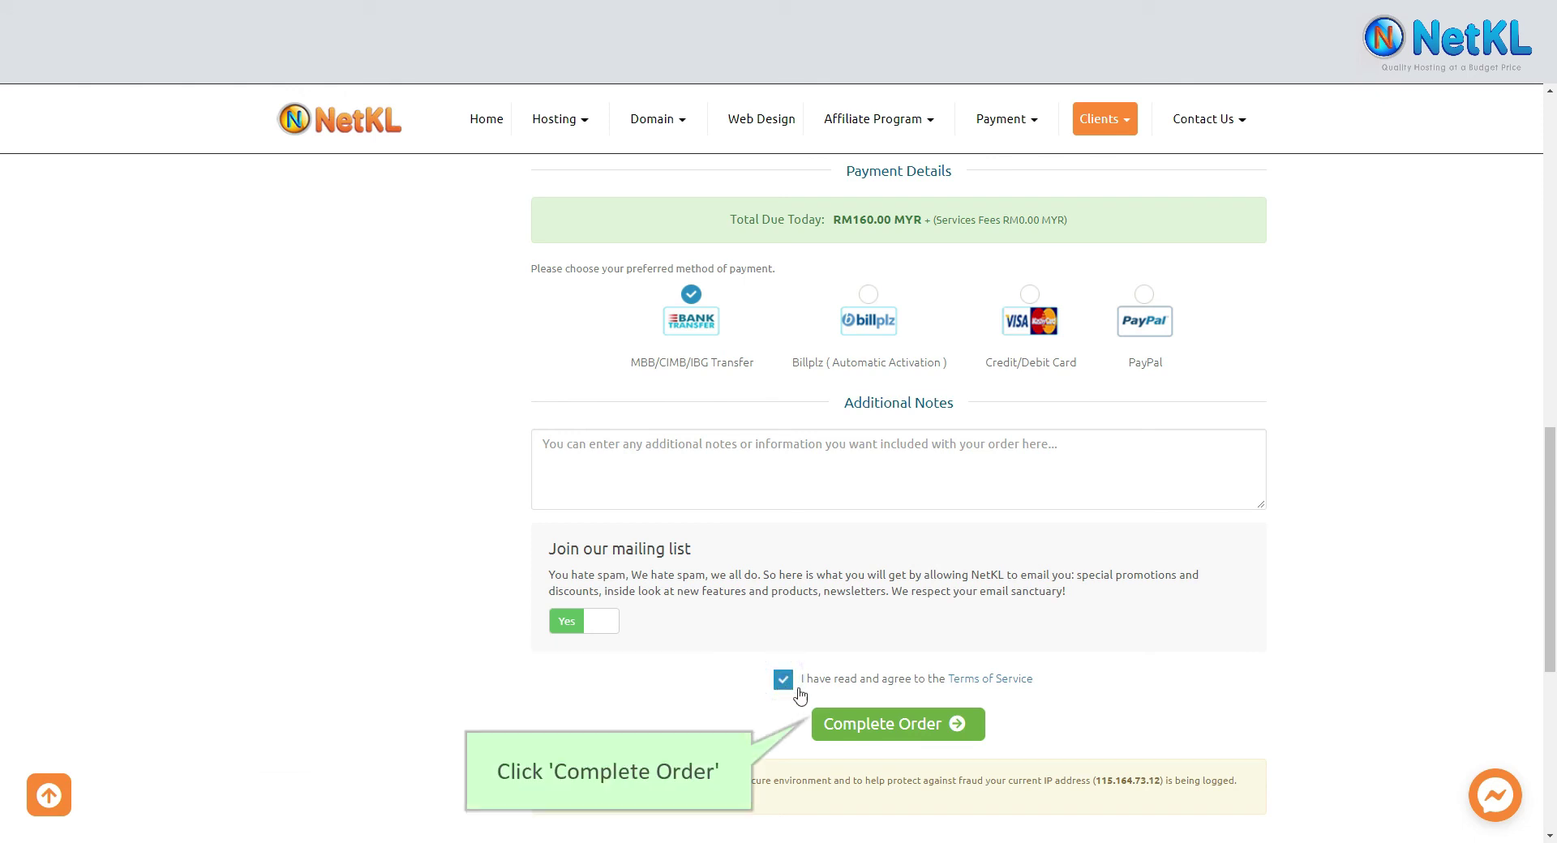
left_click(861, 729)
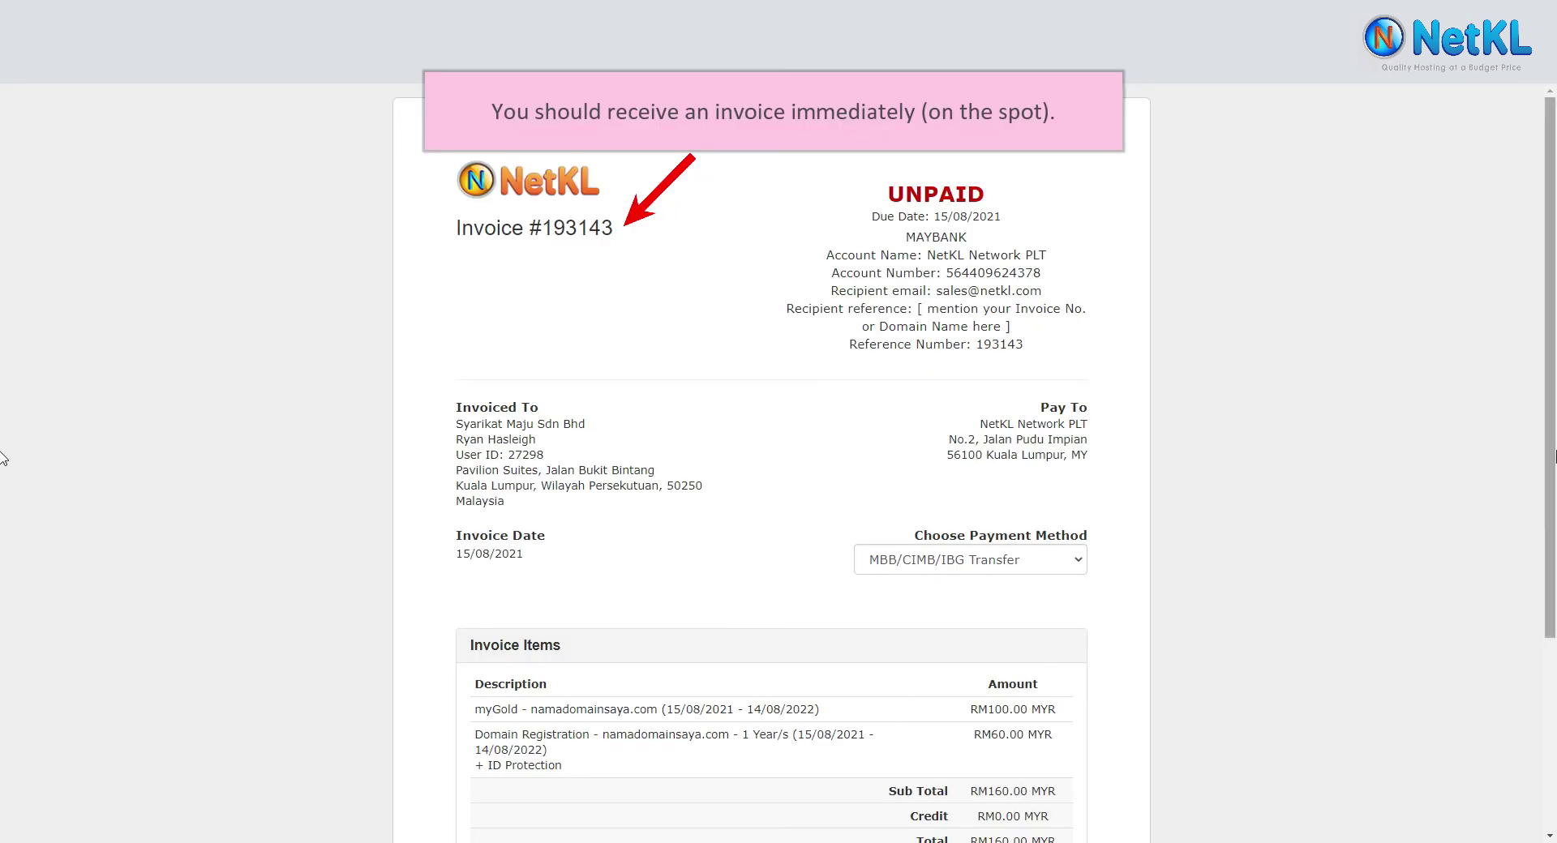
Switch invoice #193143's payment method to Billplz (Automatic Activation) and proceed with PAY NOW.
left_click(1072, 570)
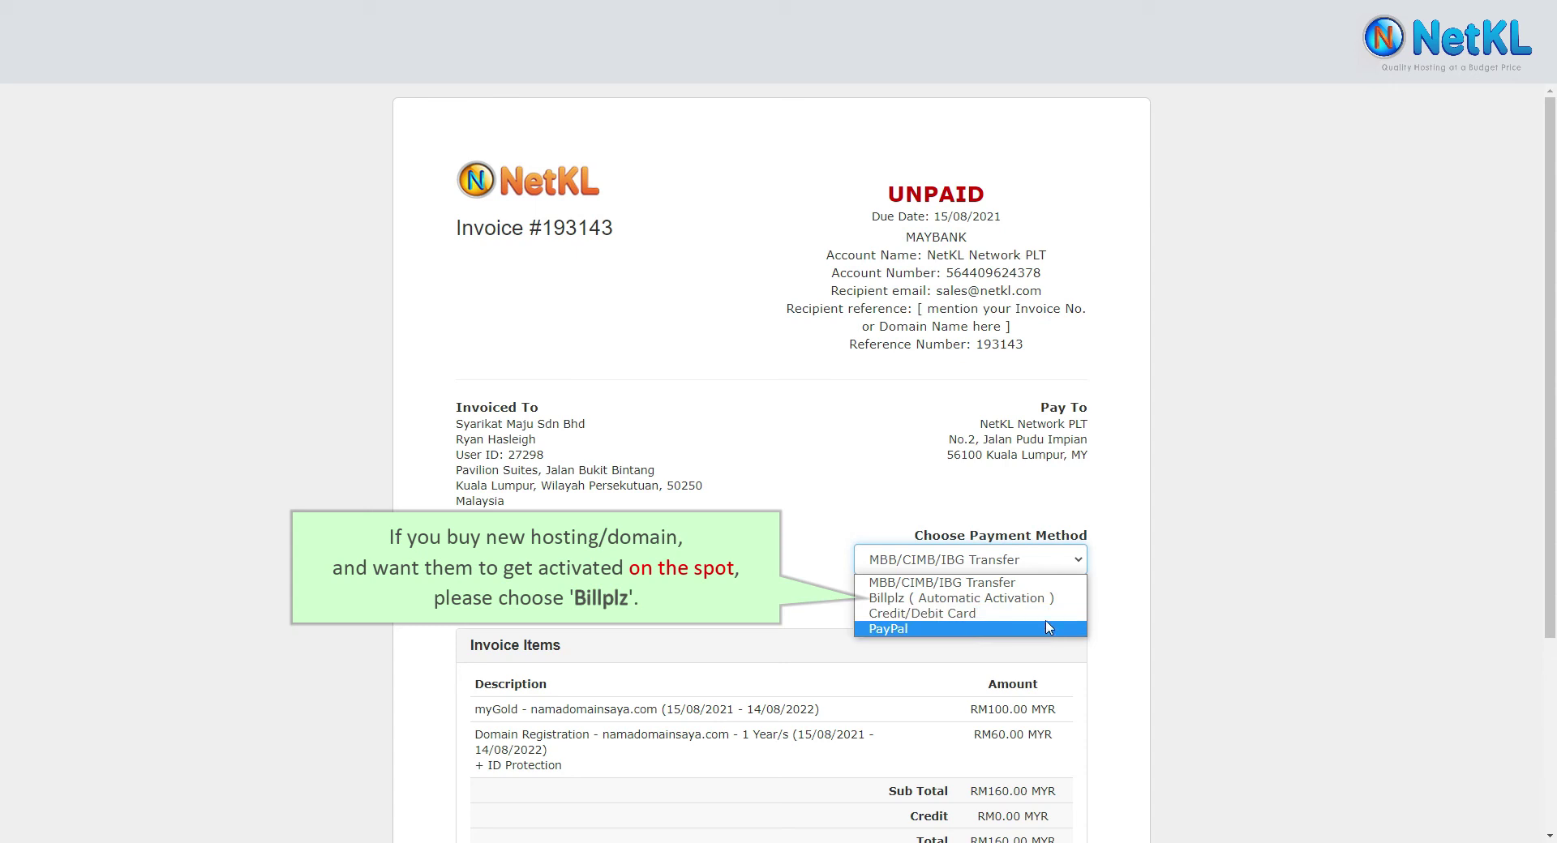
left_click(1046, 600)
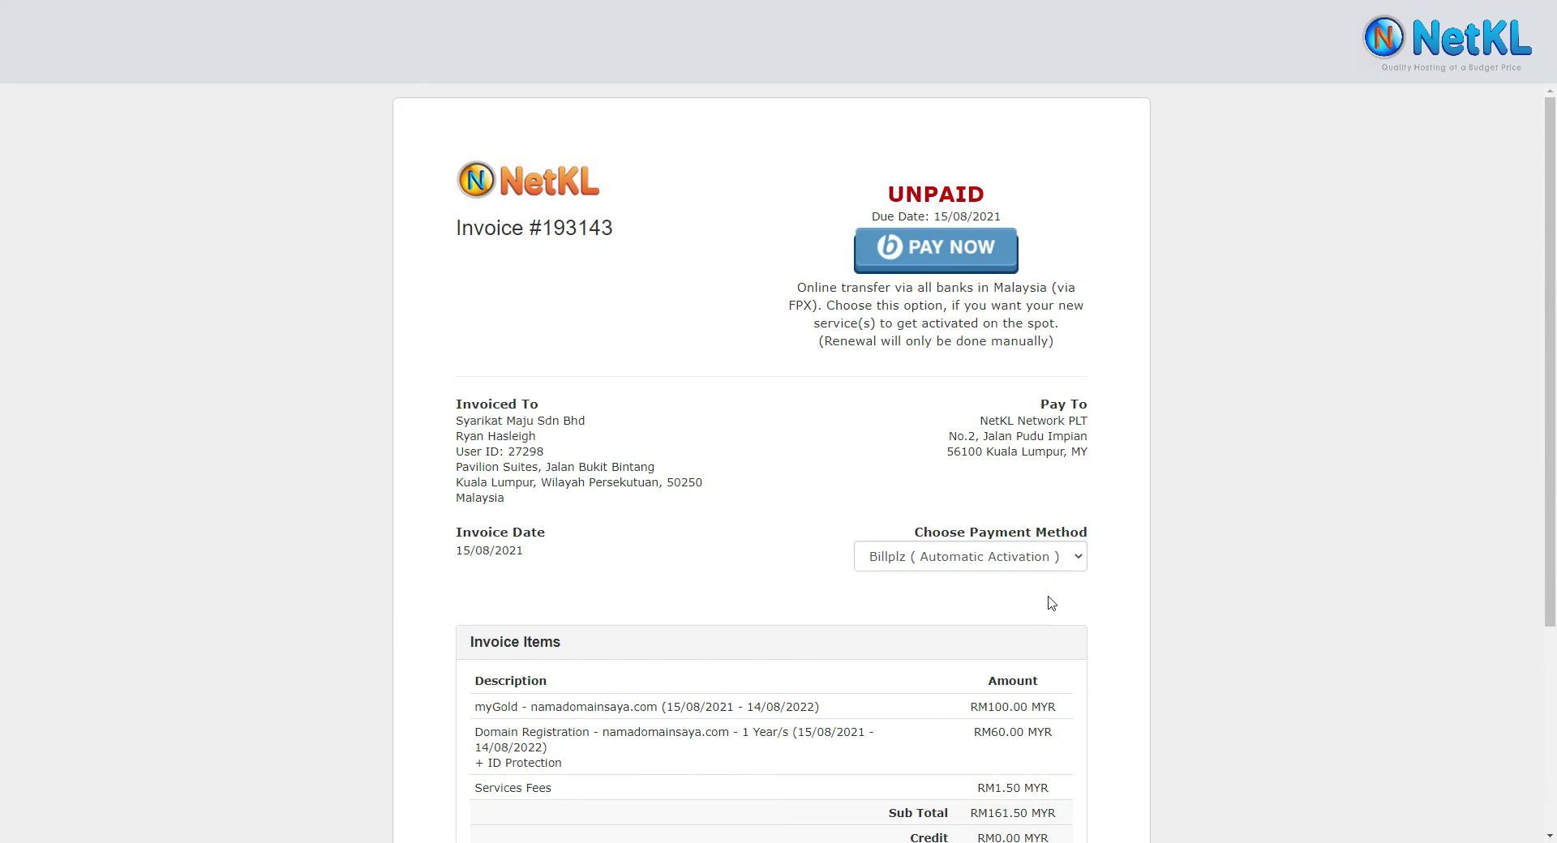
left_click(983, 274)
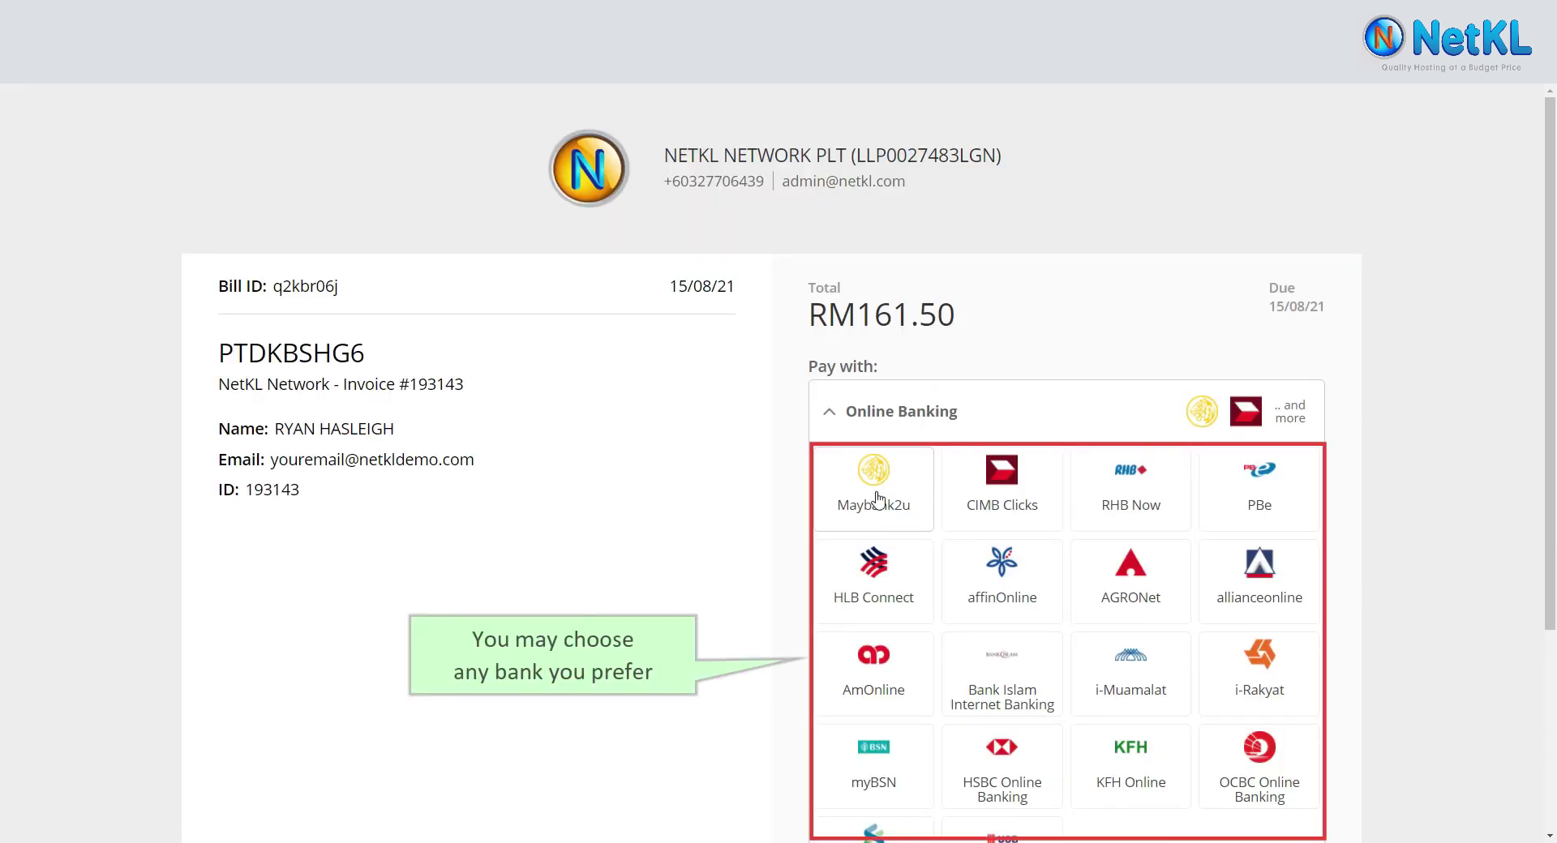
Pay the RM161.50 bill with Maybank2u and focus the Maybank2u Username field.
left_click(878, 498)
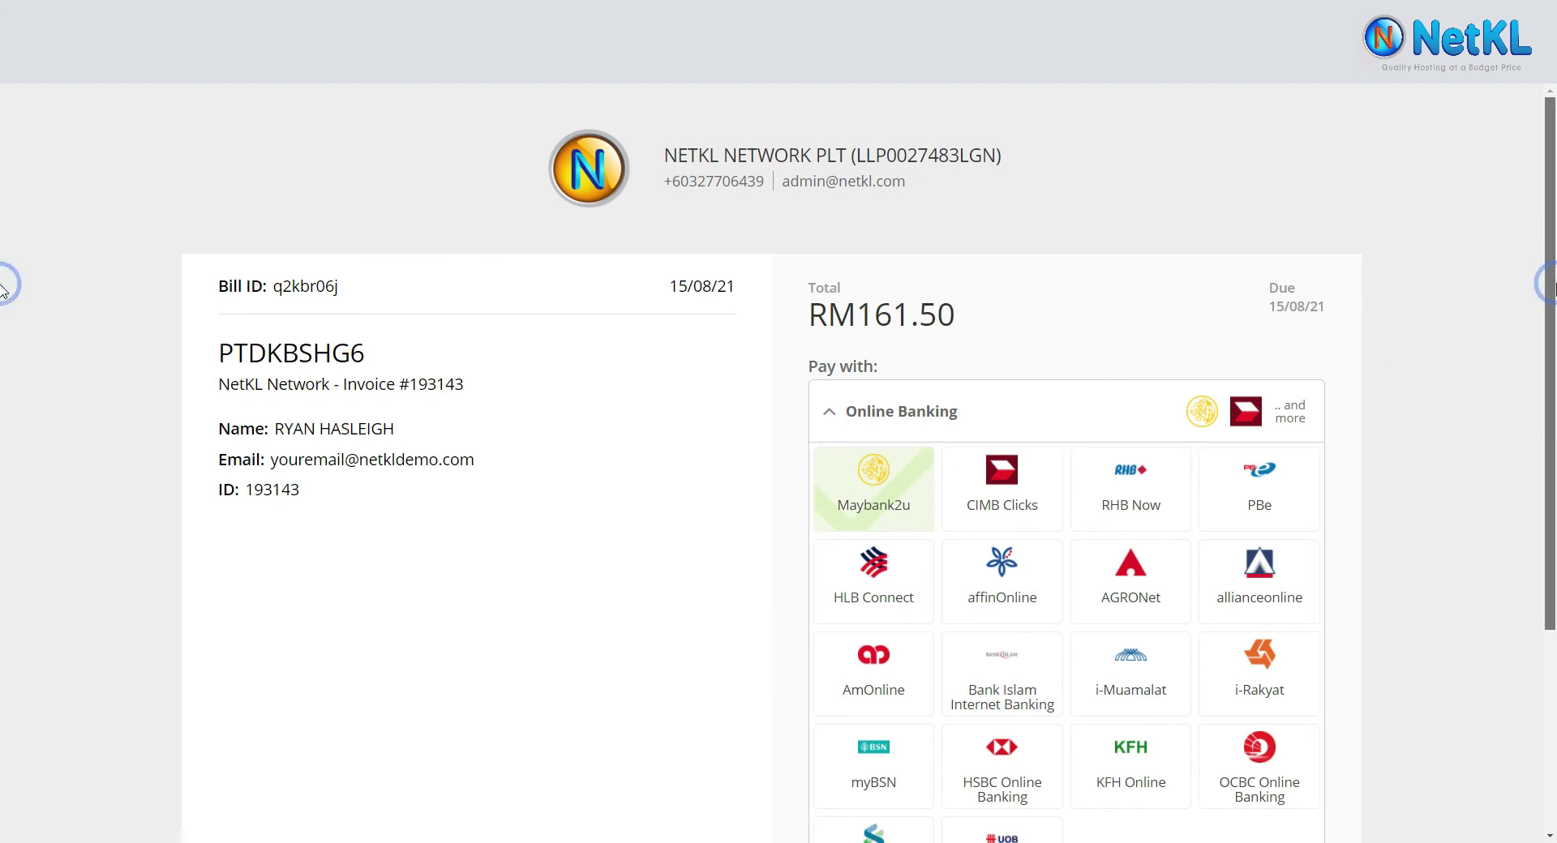
scroll(2, 325, "down", 3)
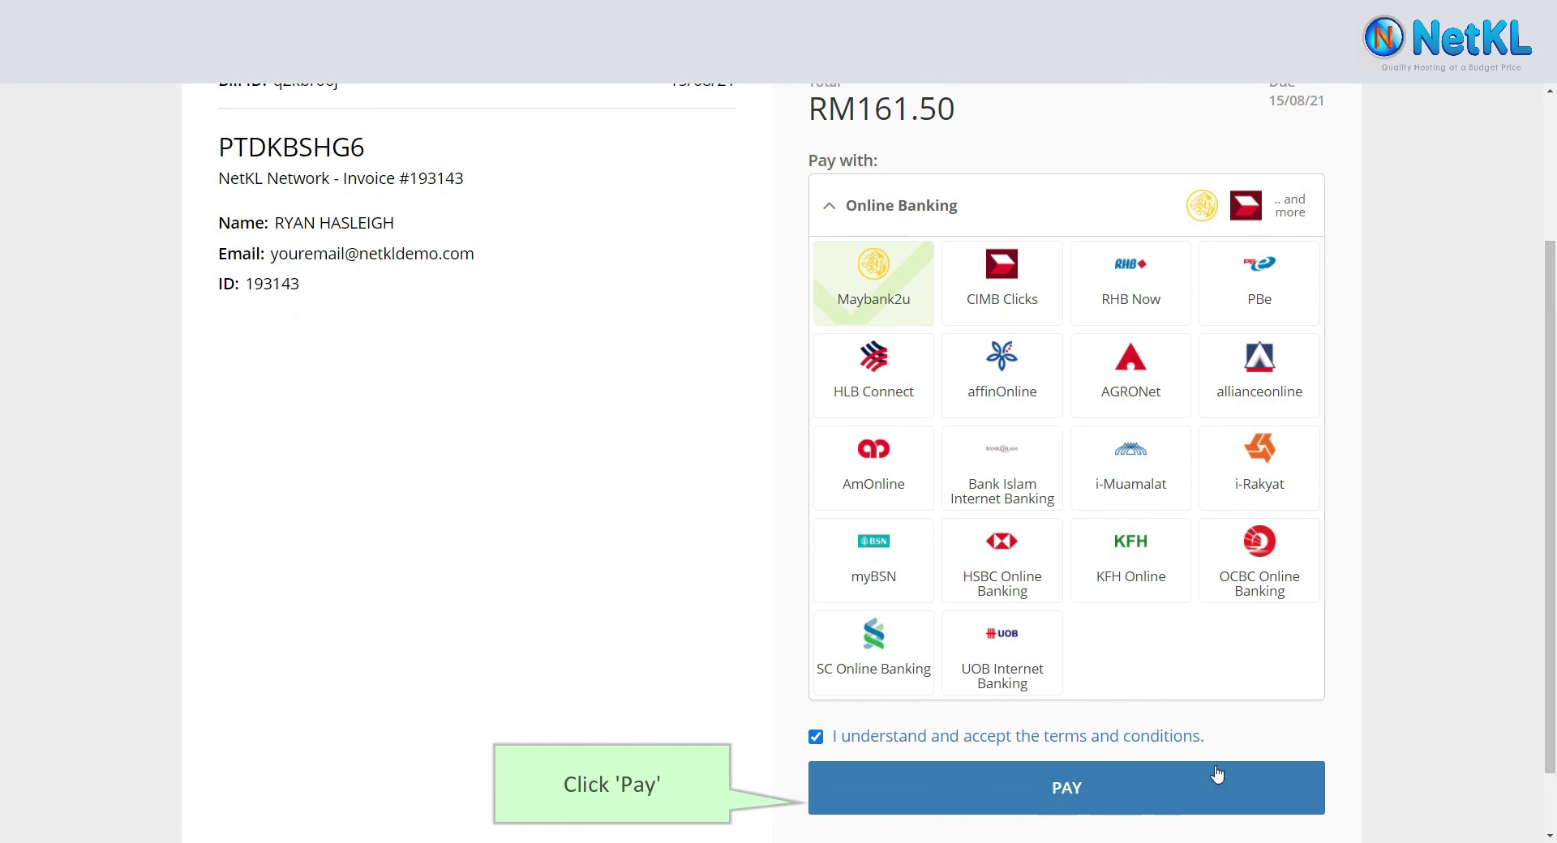
left_click(1196, 787)
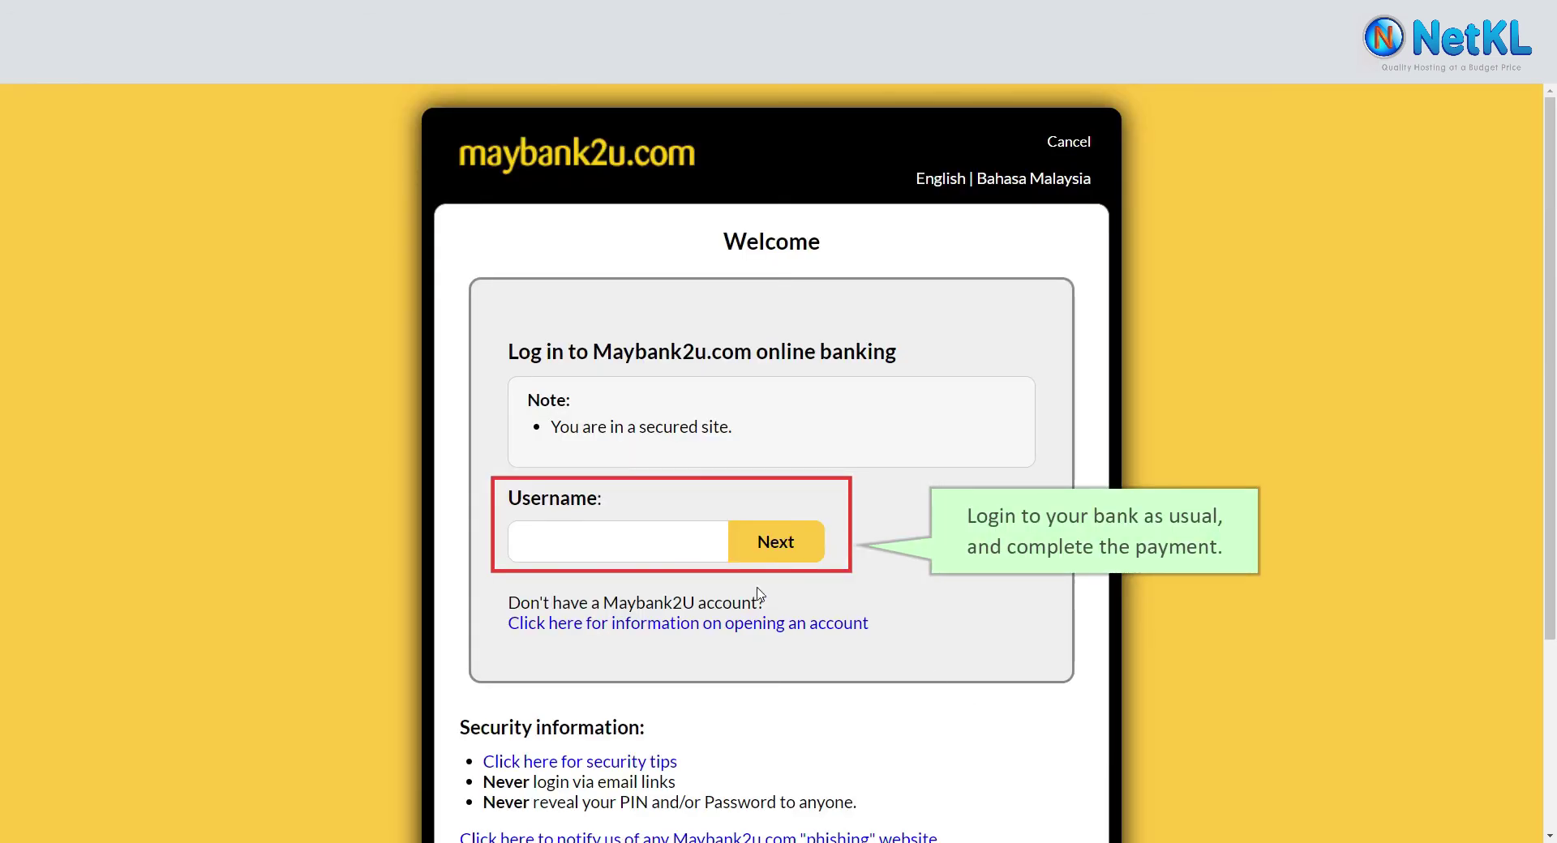
left_click(703, 541)
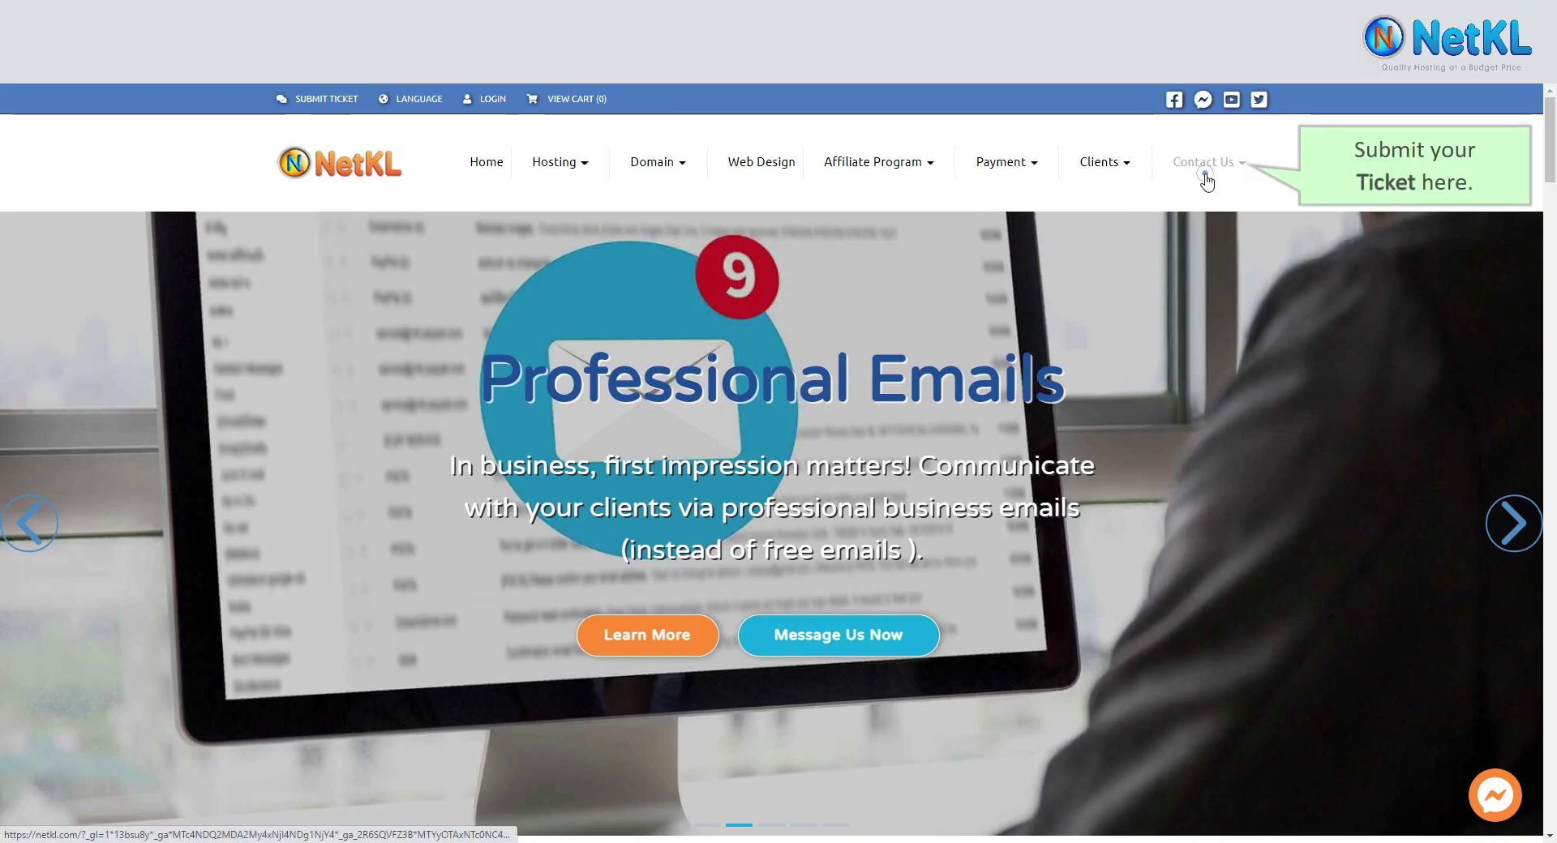
Go to Contact Us > Submit Ticket and start a Billing & Payment ticket.
left_click(1207, 180)
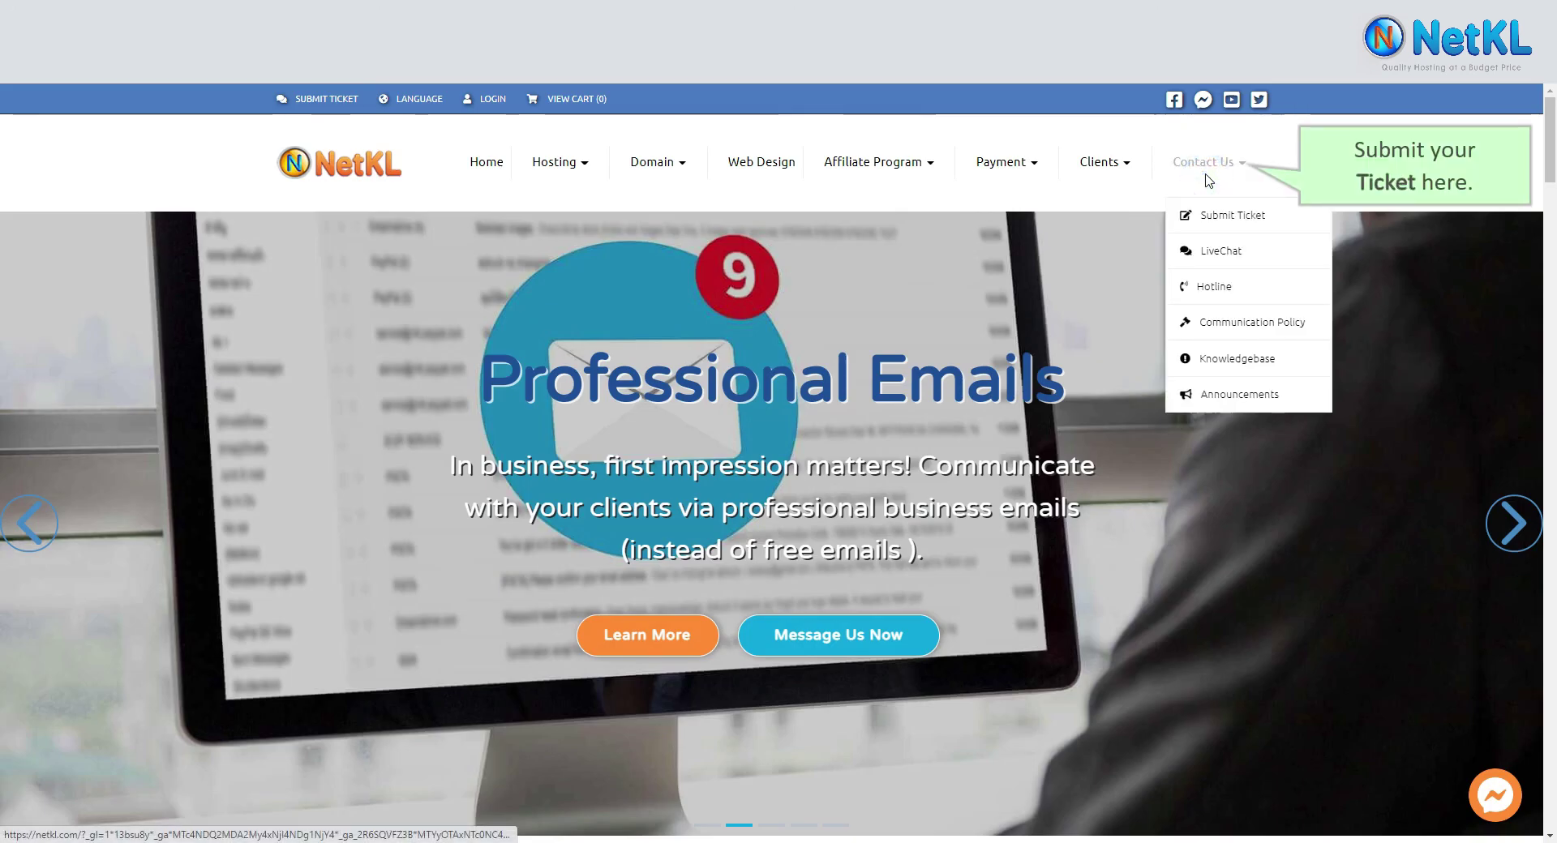
left_click(1217, 216)
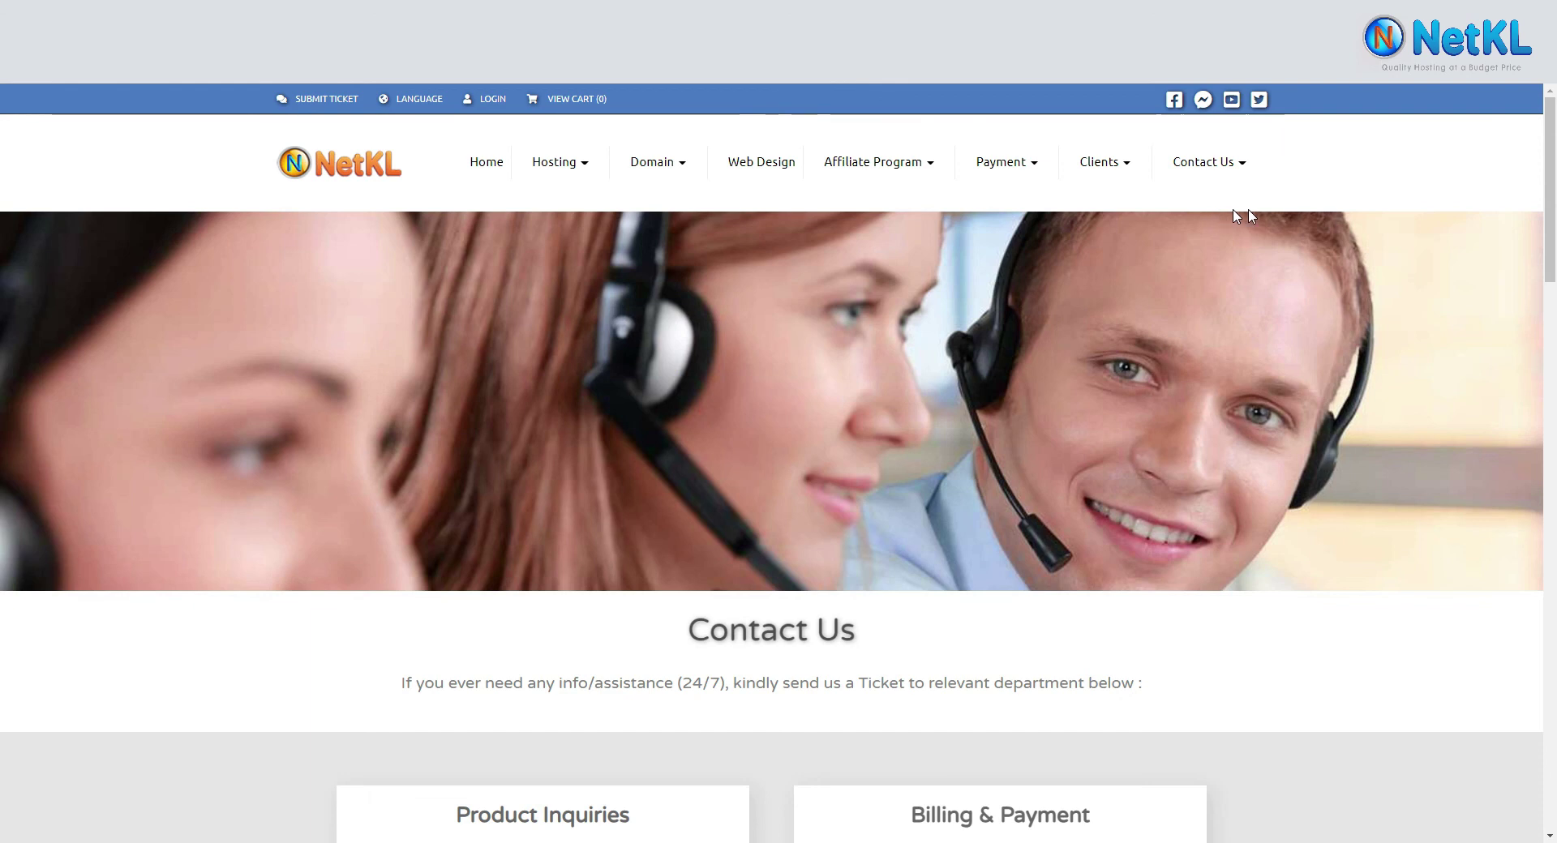
left_click_drag(1549, 209, 1553, 340)
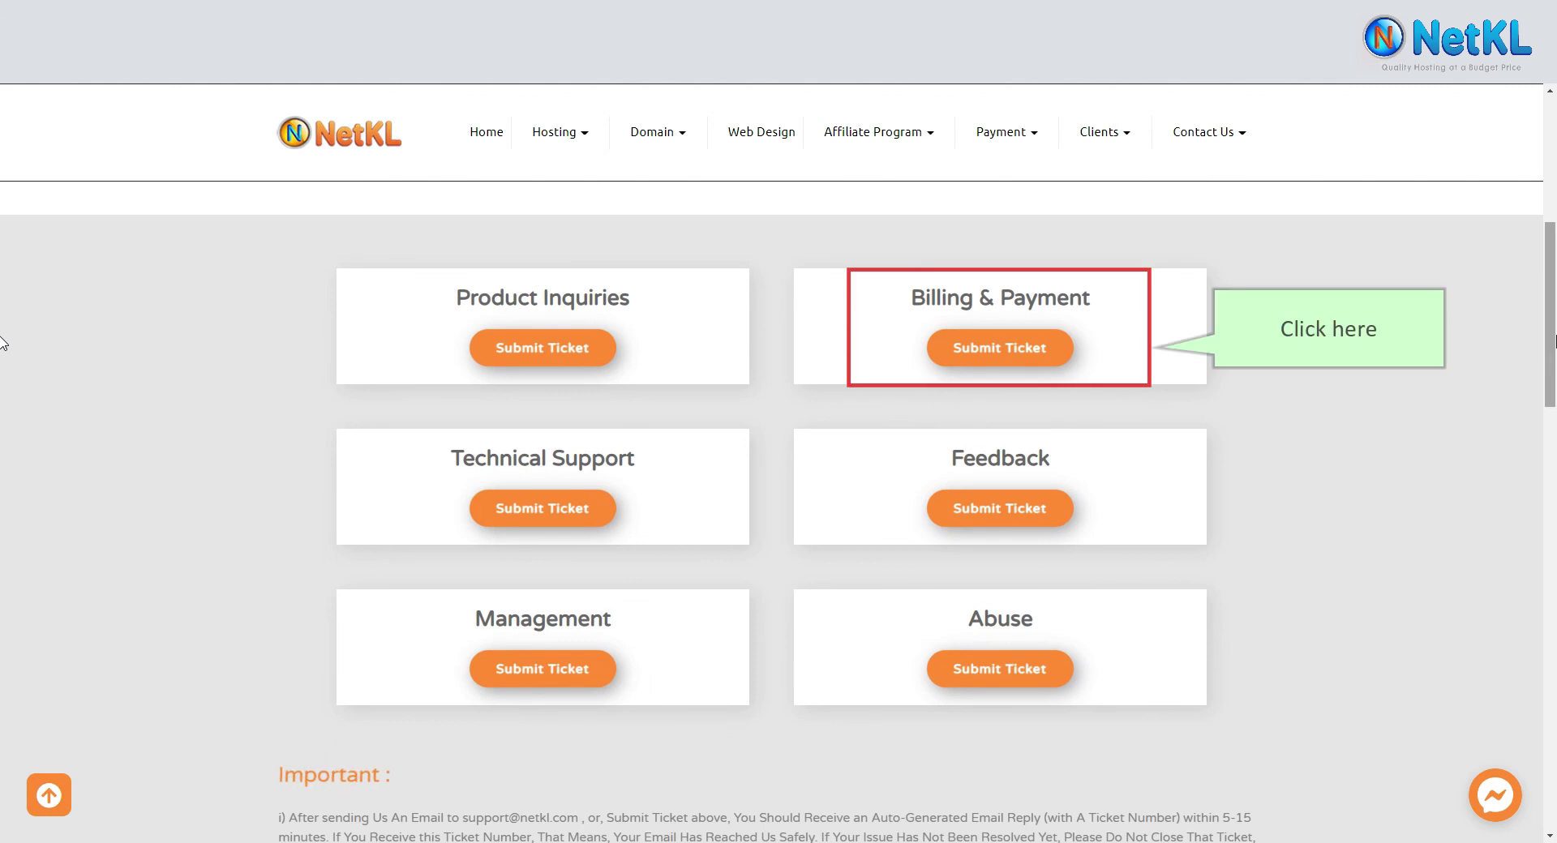
left_click(1028, 355)
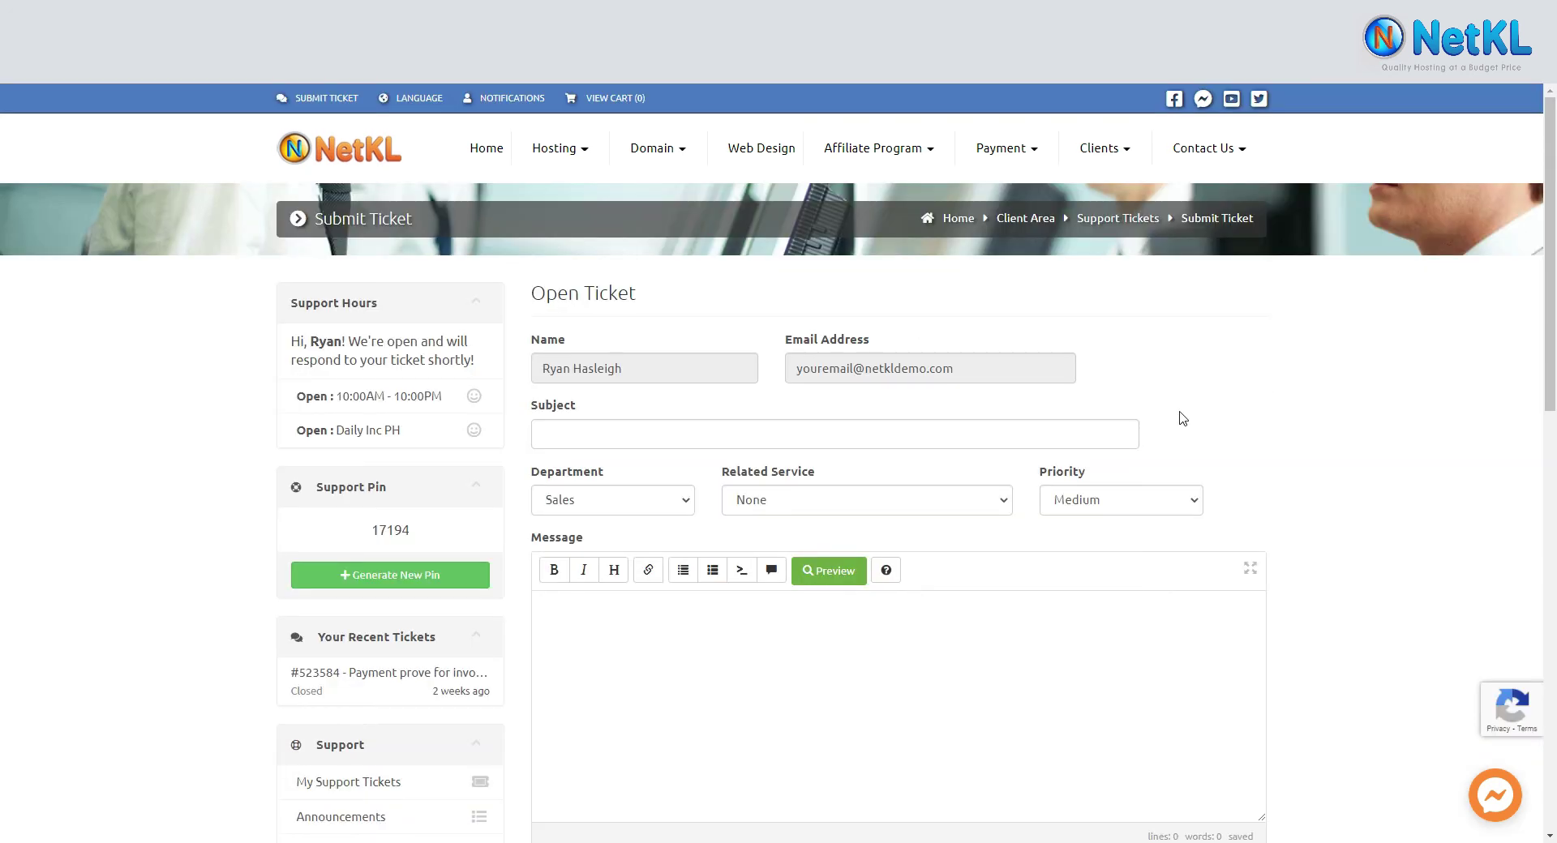
Enter the subject 'Payment proof for Invoice #193143' and choose the Sales department.
left_click(1124, 433)
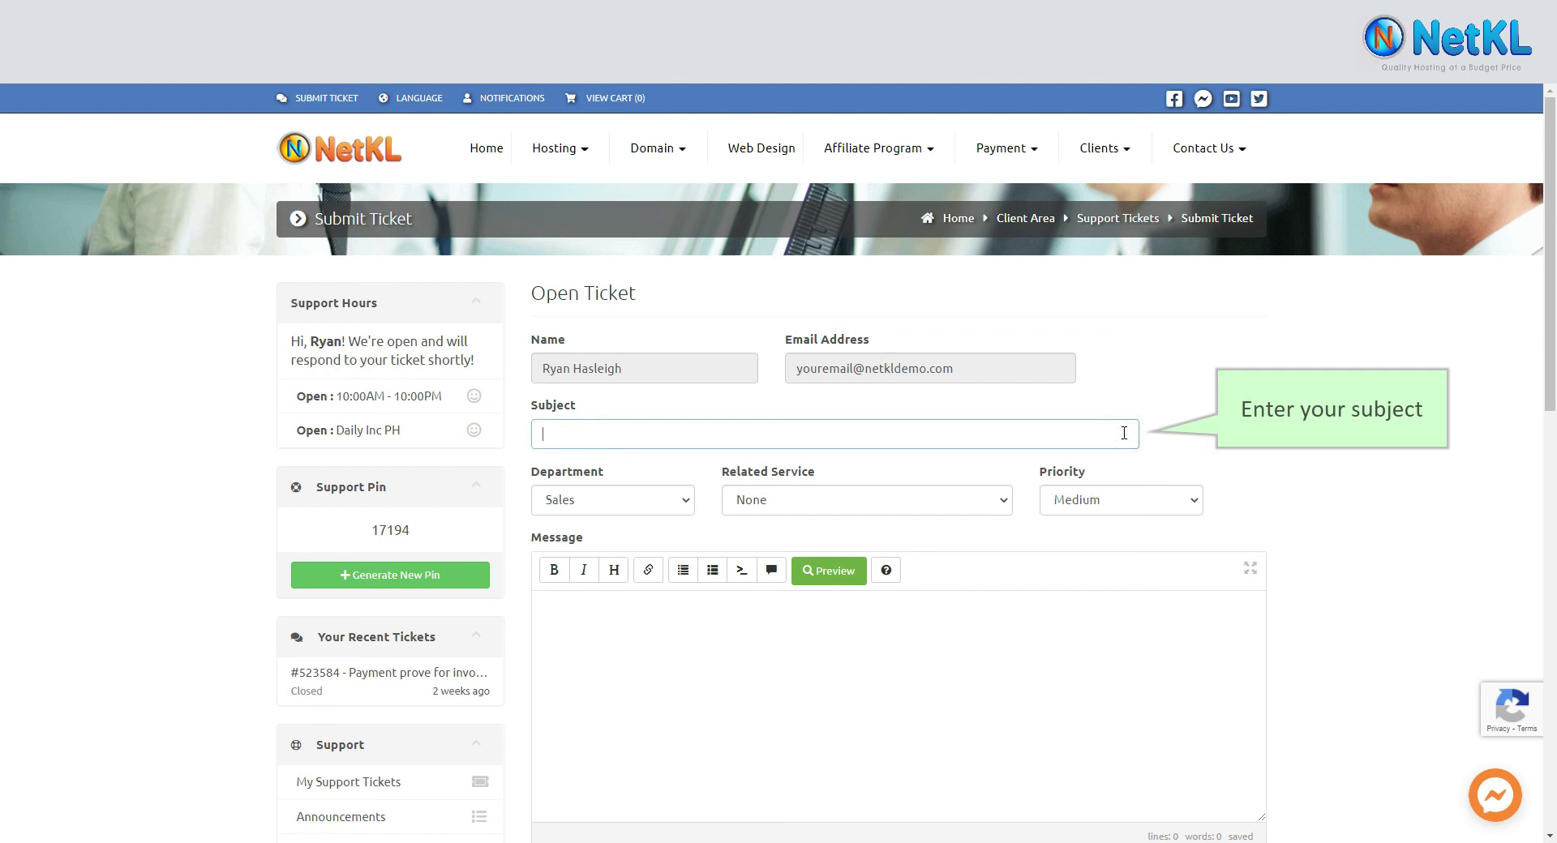
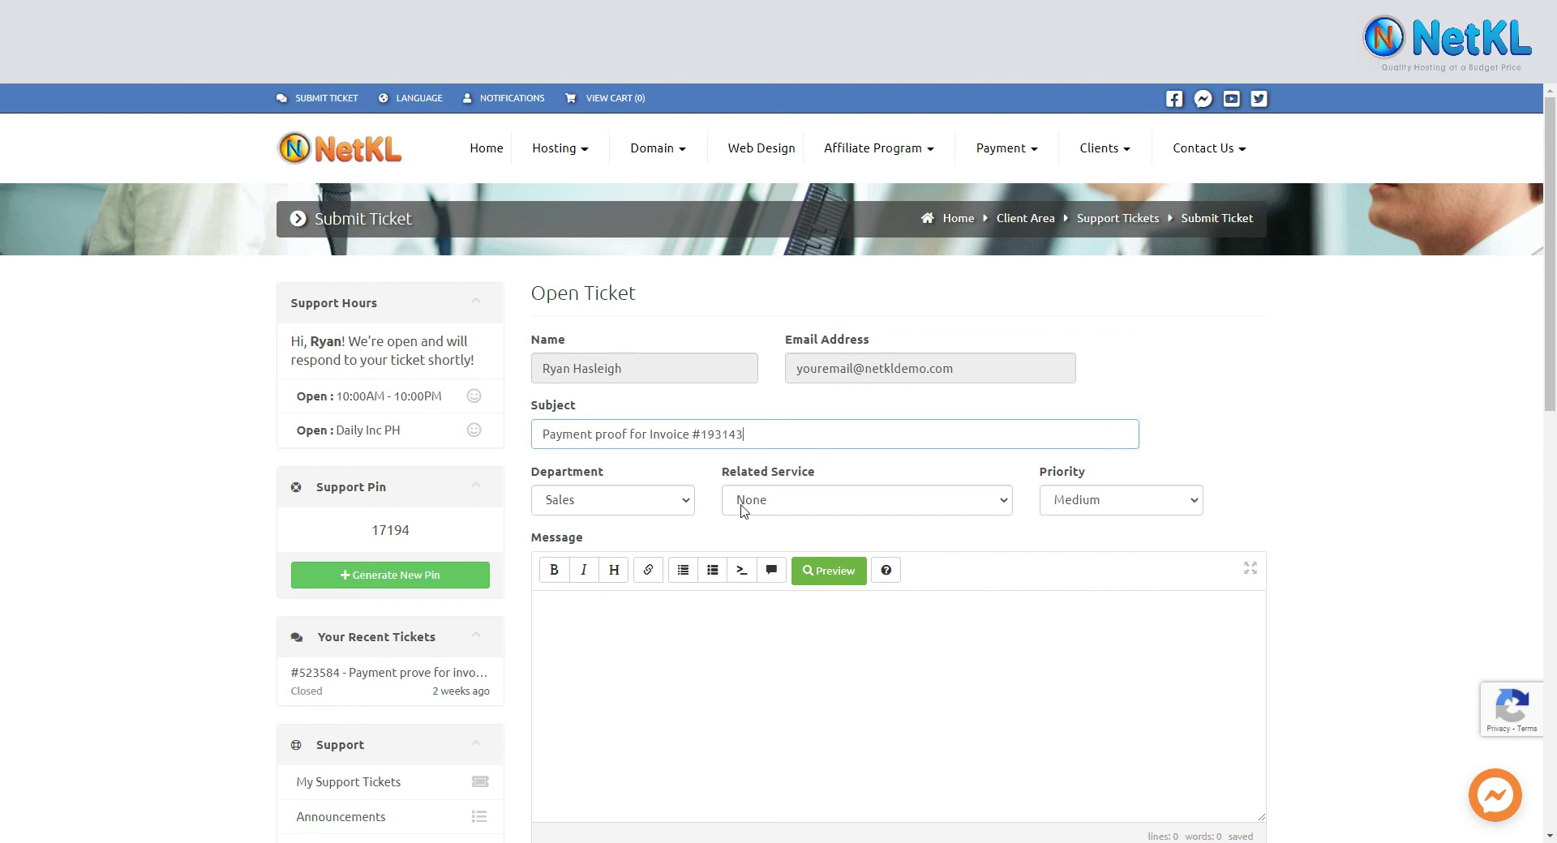
left_click(681, 505)
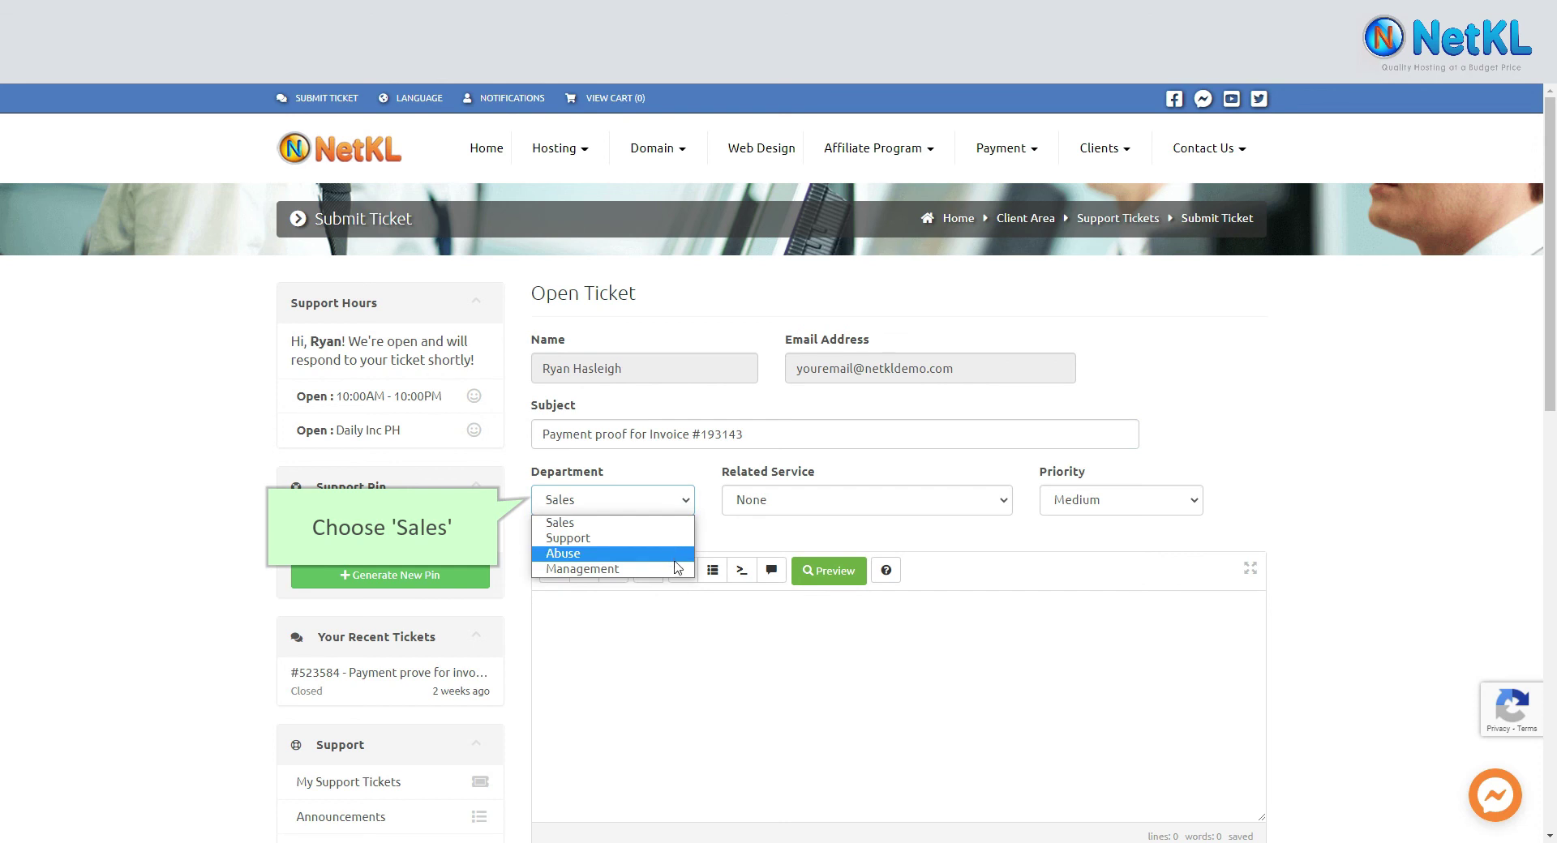
left_click(679, 524)
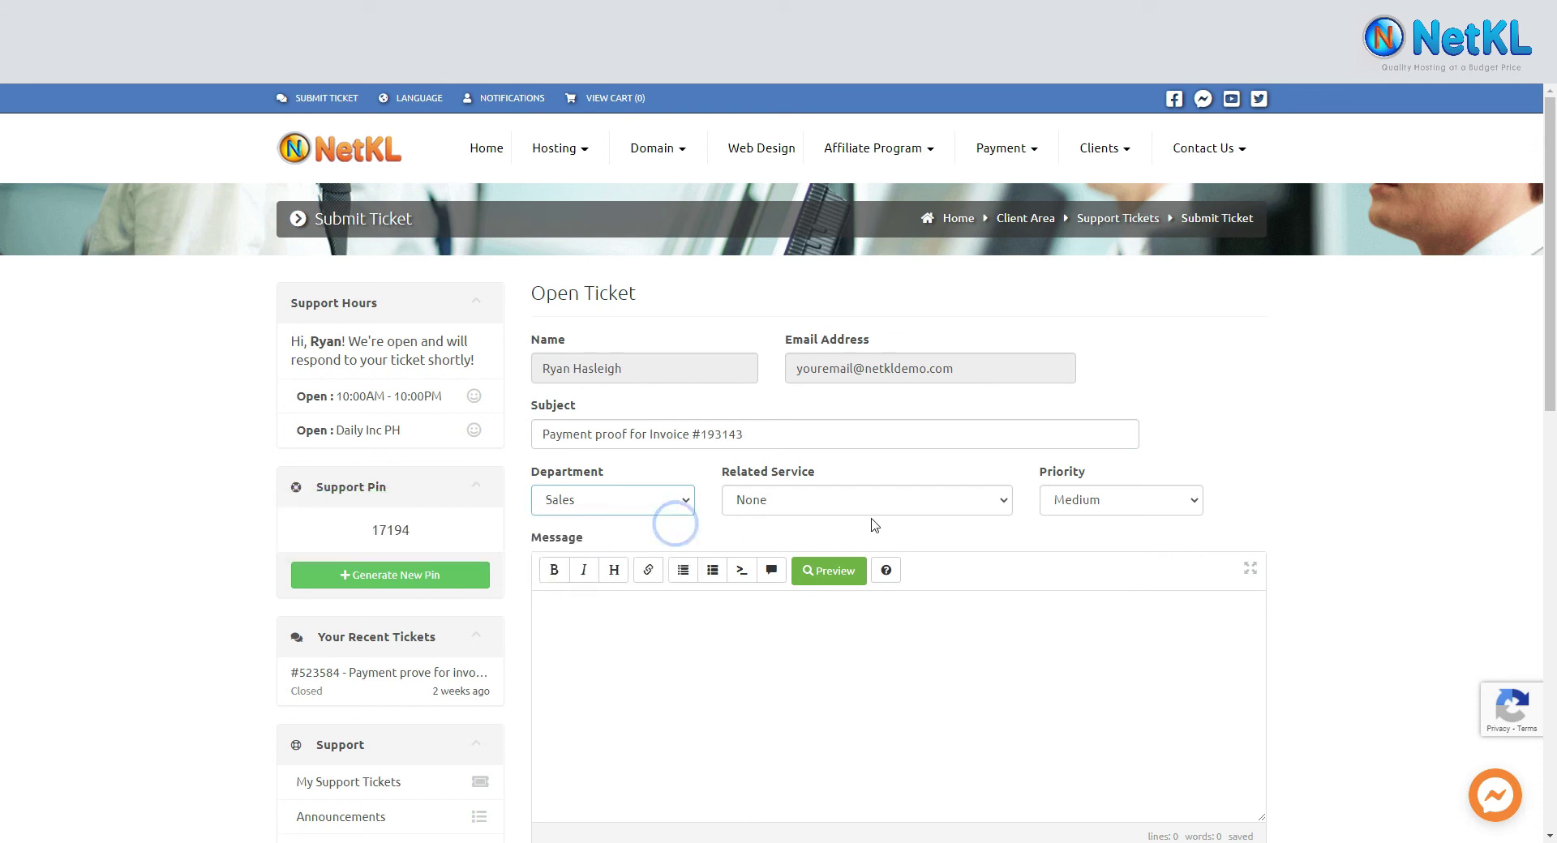
Link the pending myGold service, set High priority, and paste the payment-proof message.
left_click(1006, 501)
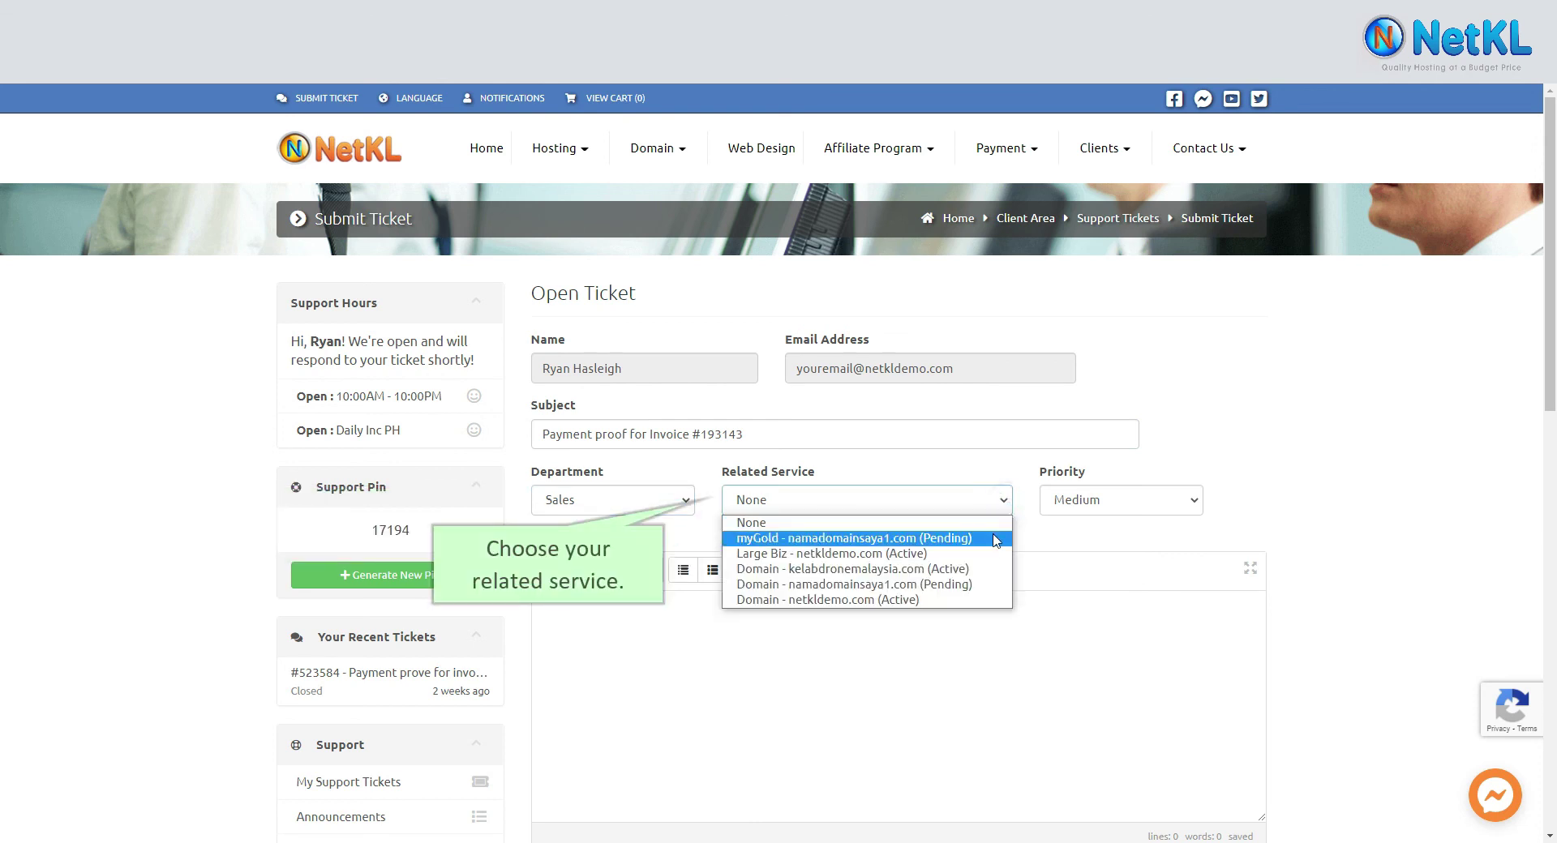
left_click(996, 538)
left_click(1192, 503)
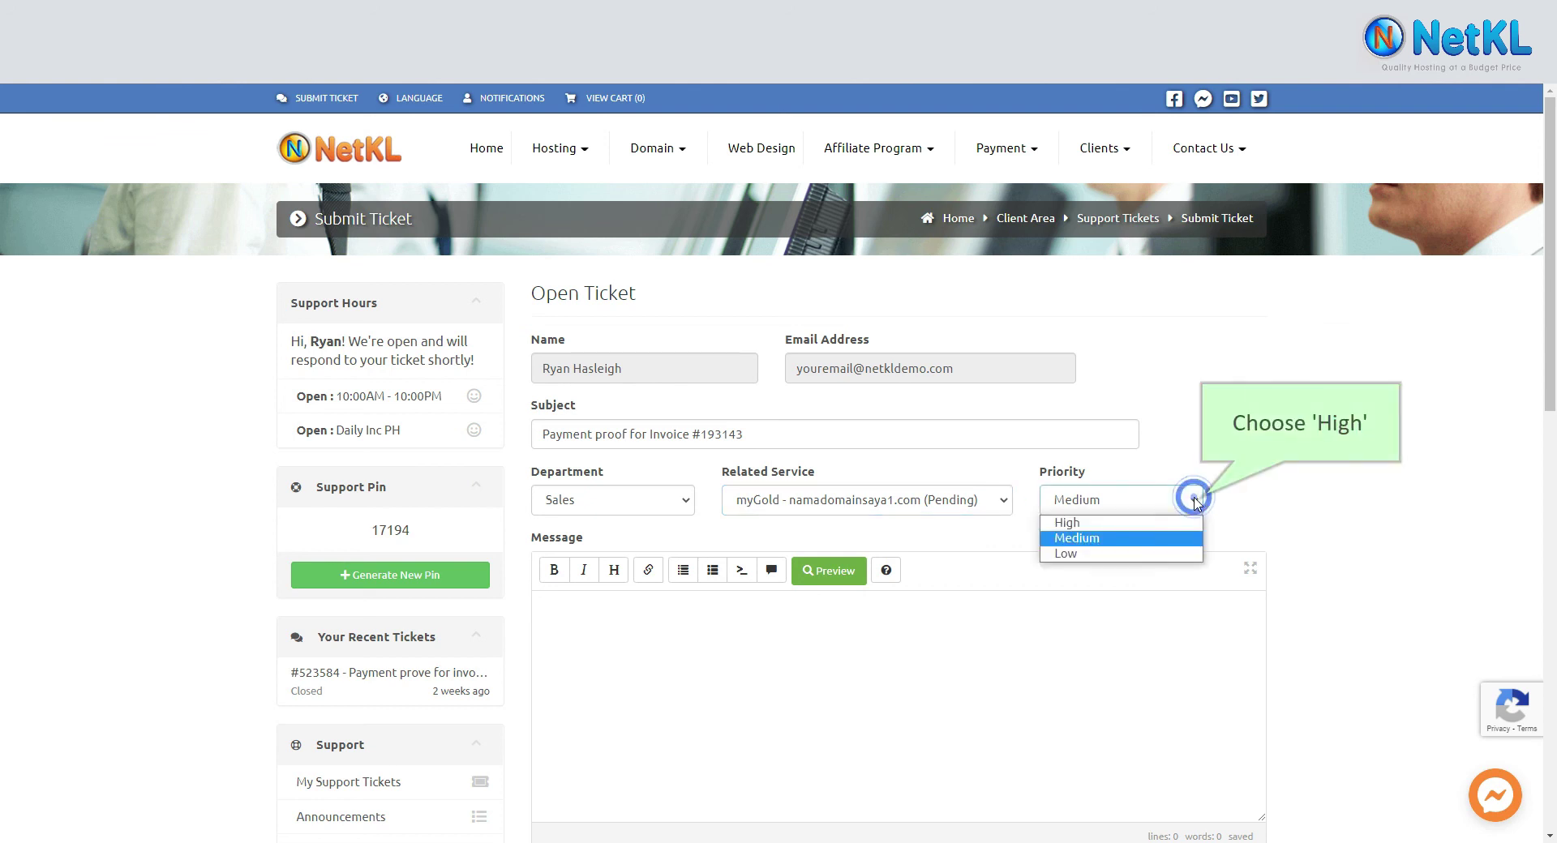
left_click(1156, 523)
left_click(1168, 605)
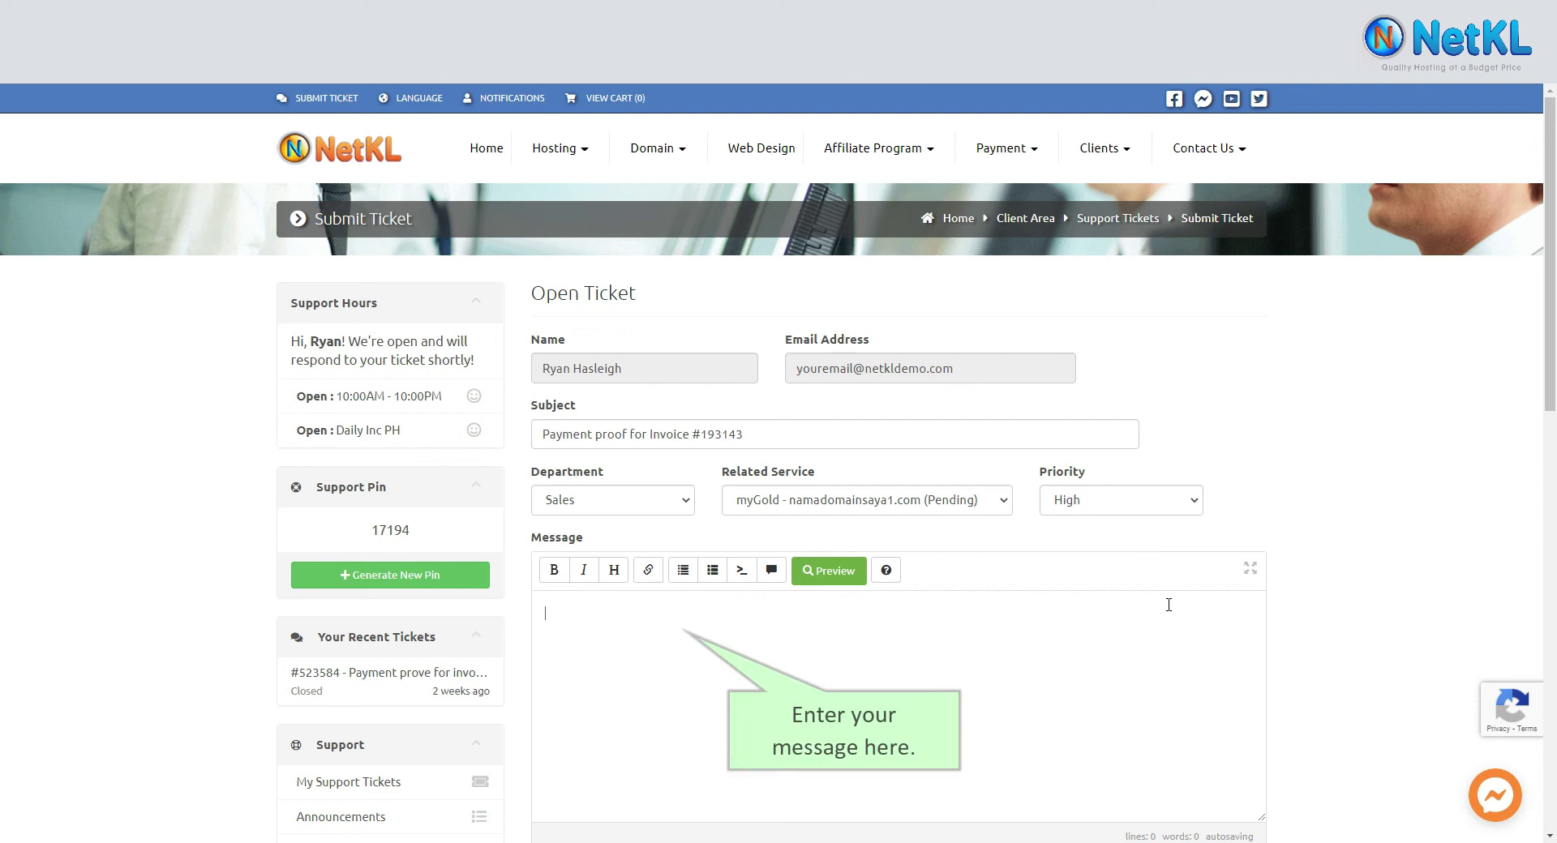
type("Kindly find attached, the payment proof for Invoice #193143")
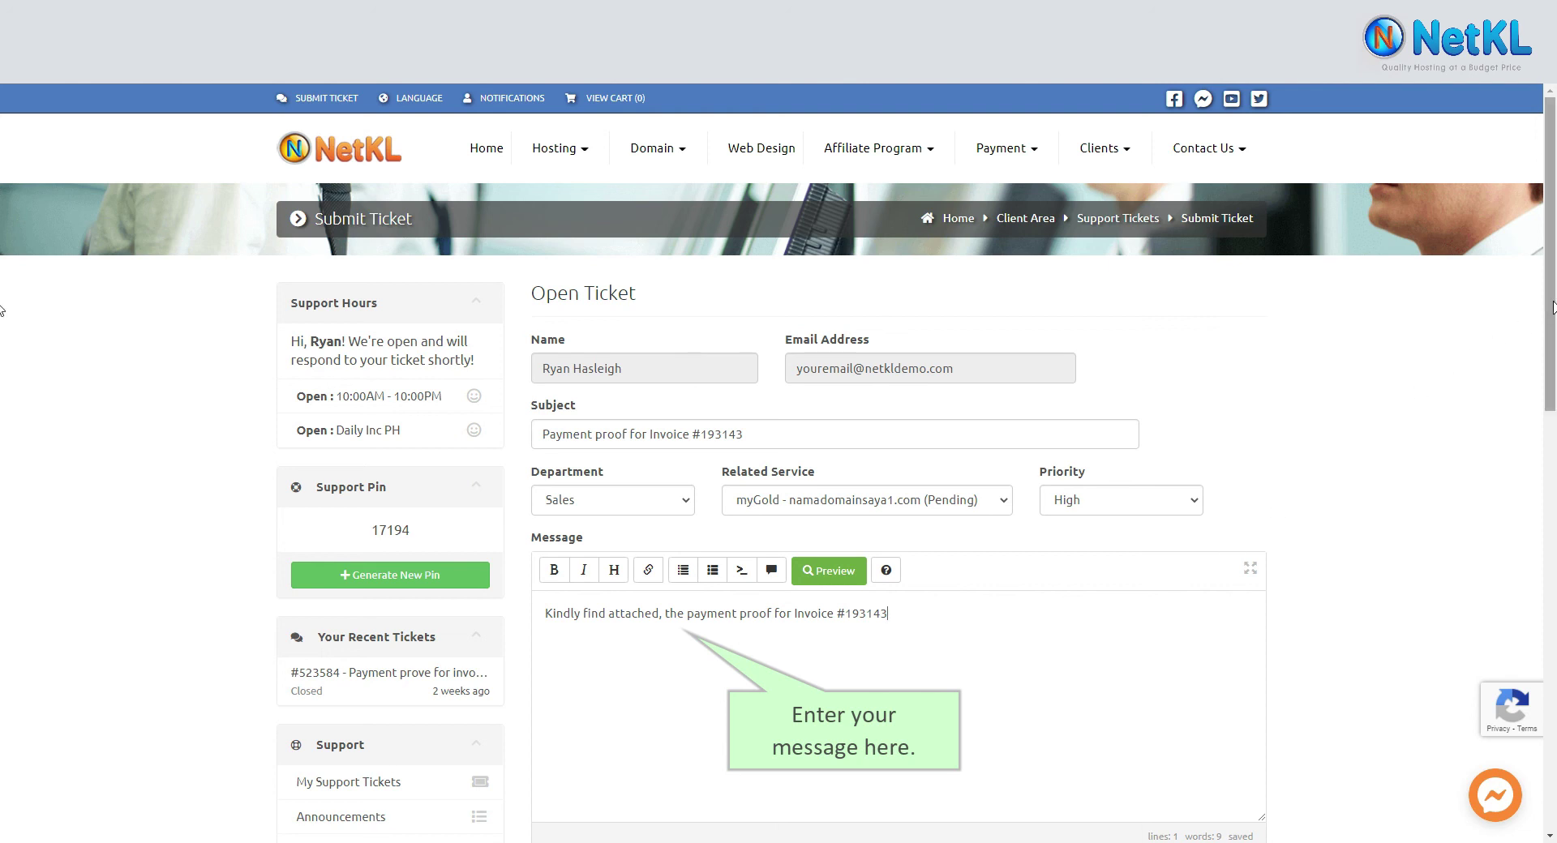
left_click_drag(1550, 314, 1551, 543)
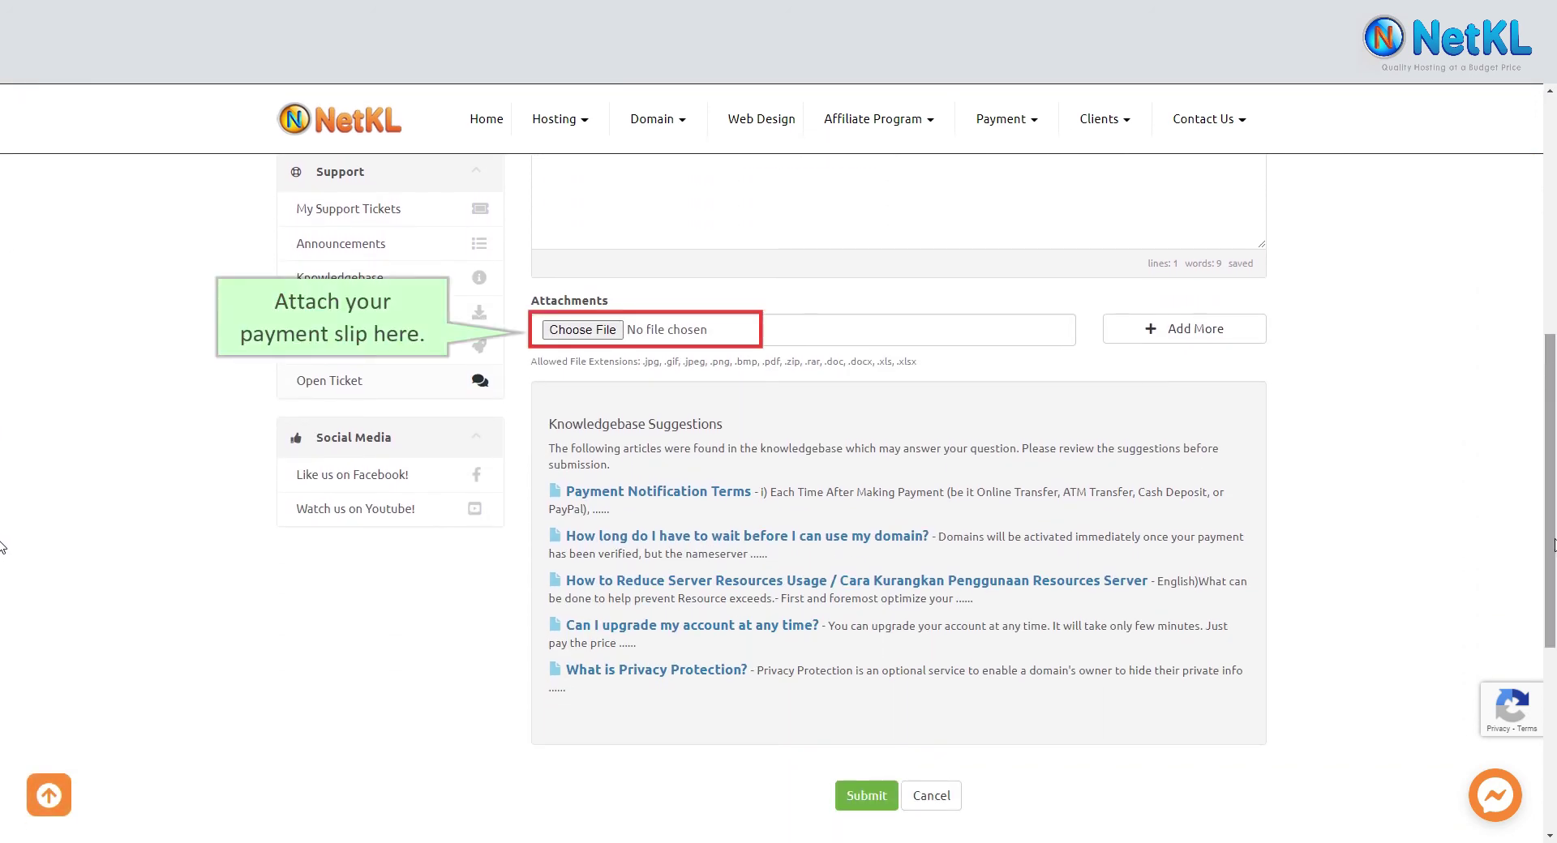
Attach Payment_receipt.pdf from the file picker and submit the support ticket.
left_click(579, 337)
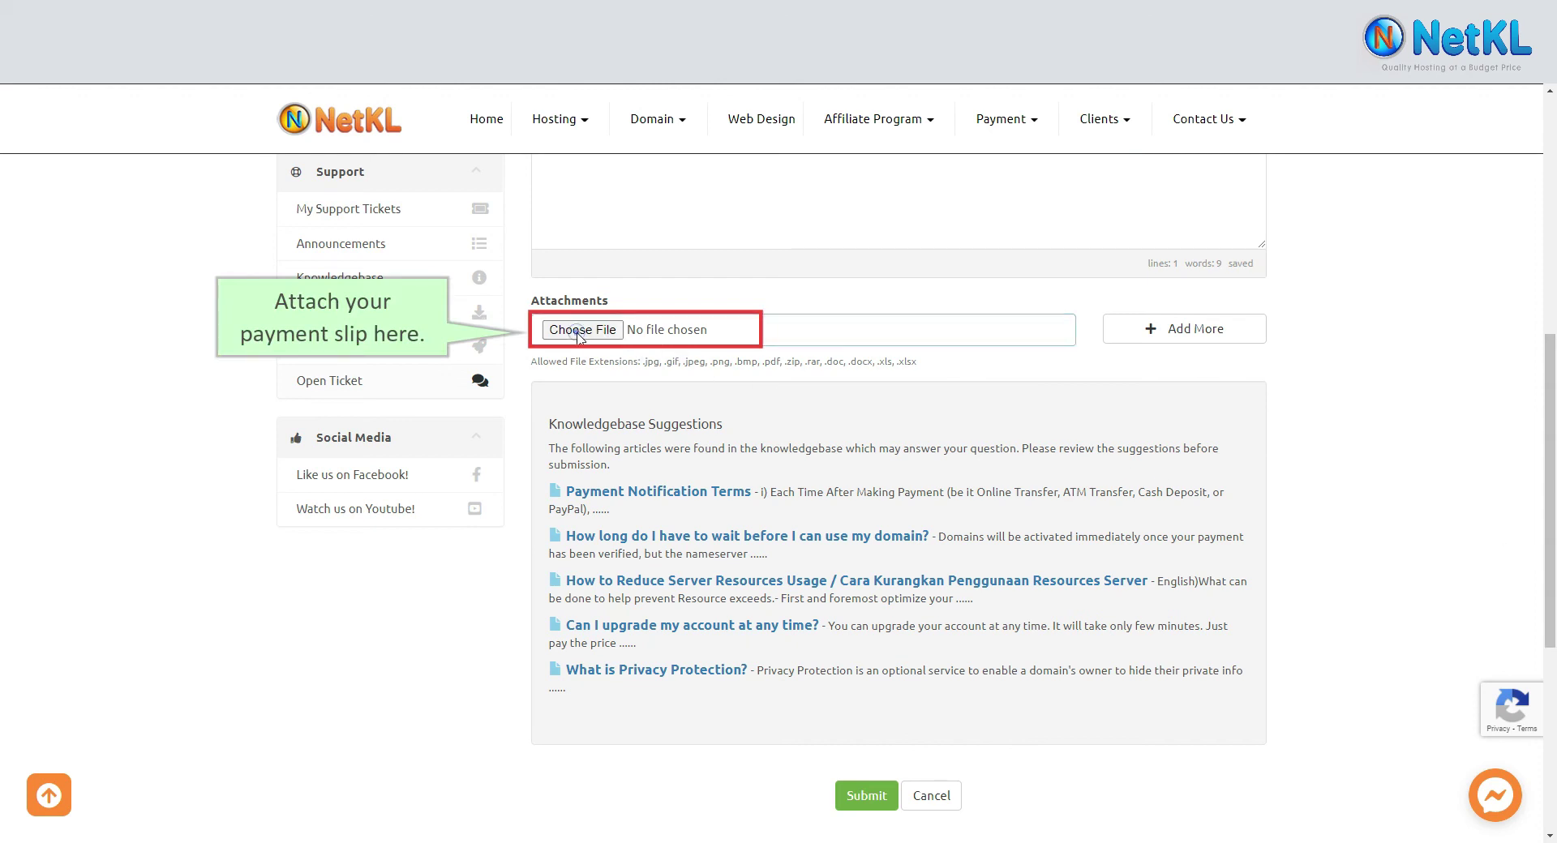
left_click(579, 336)
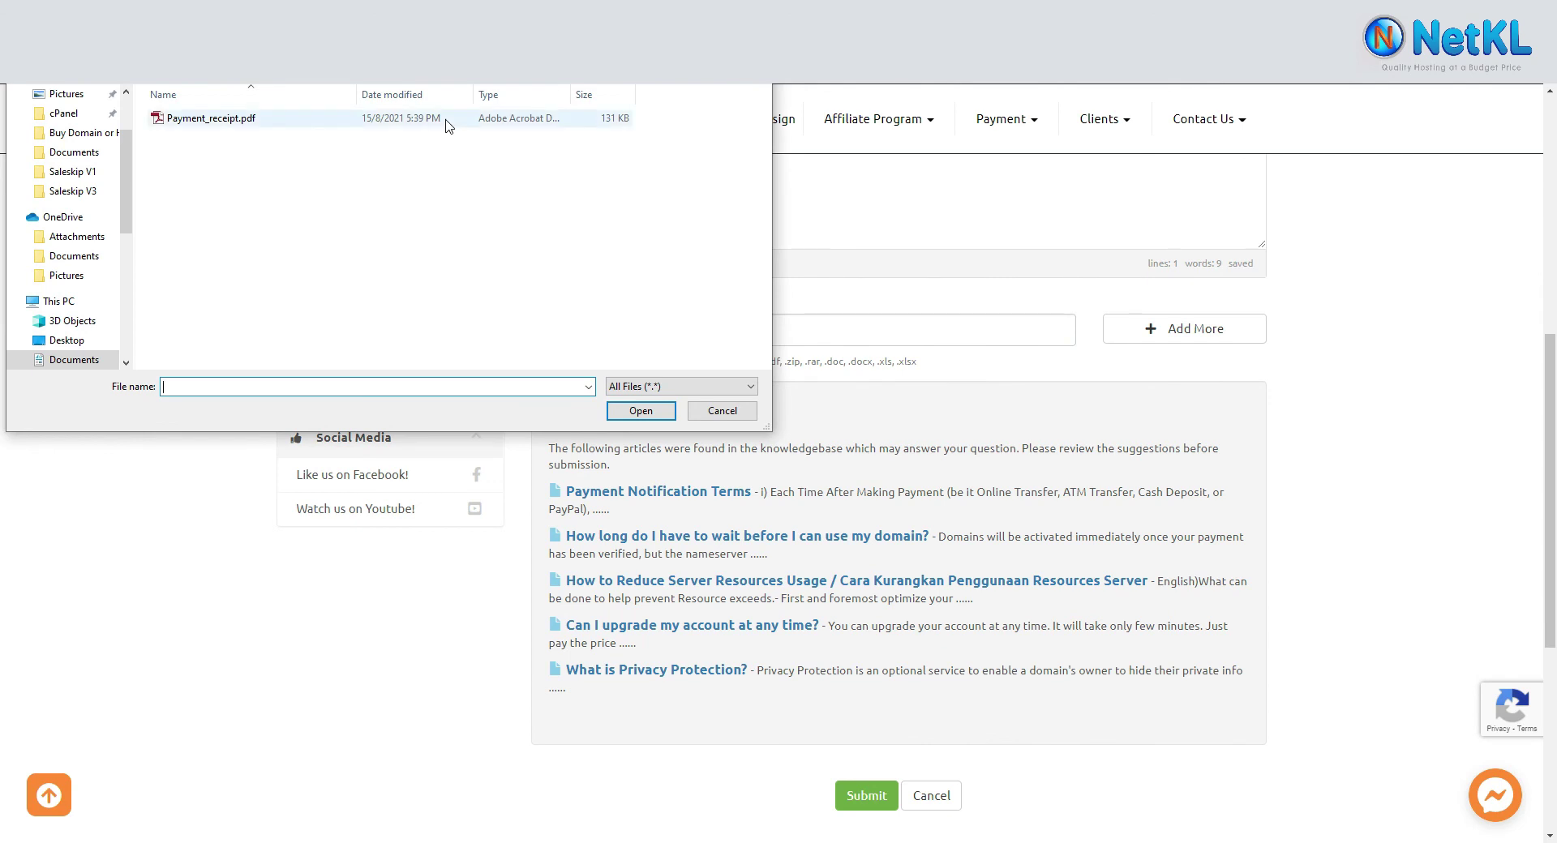
left_click(446, 120)
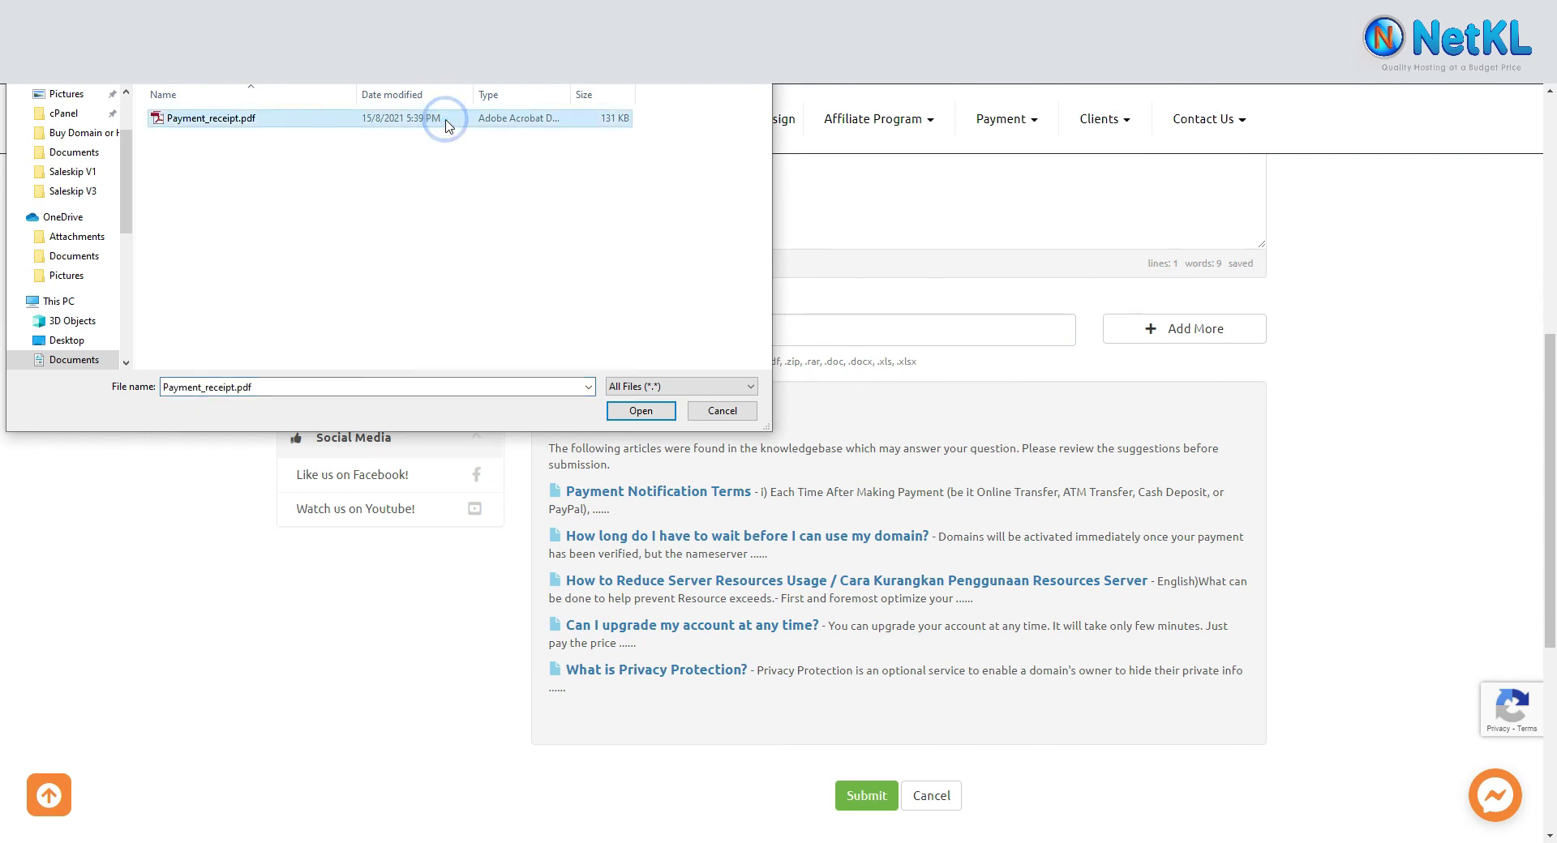
left_click(640, 411)
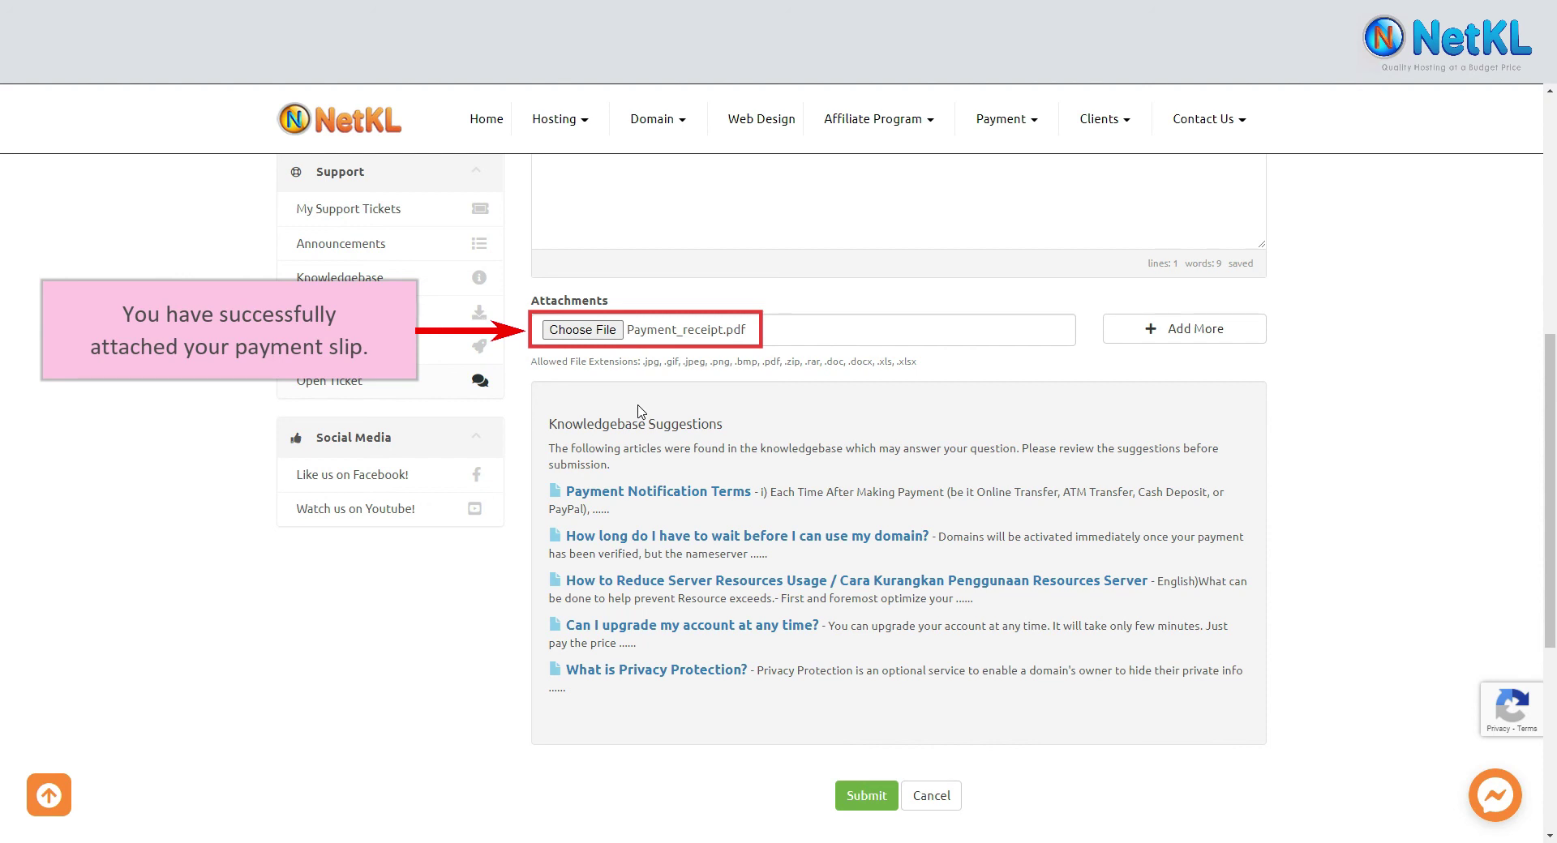
left_click(861, 803)
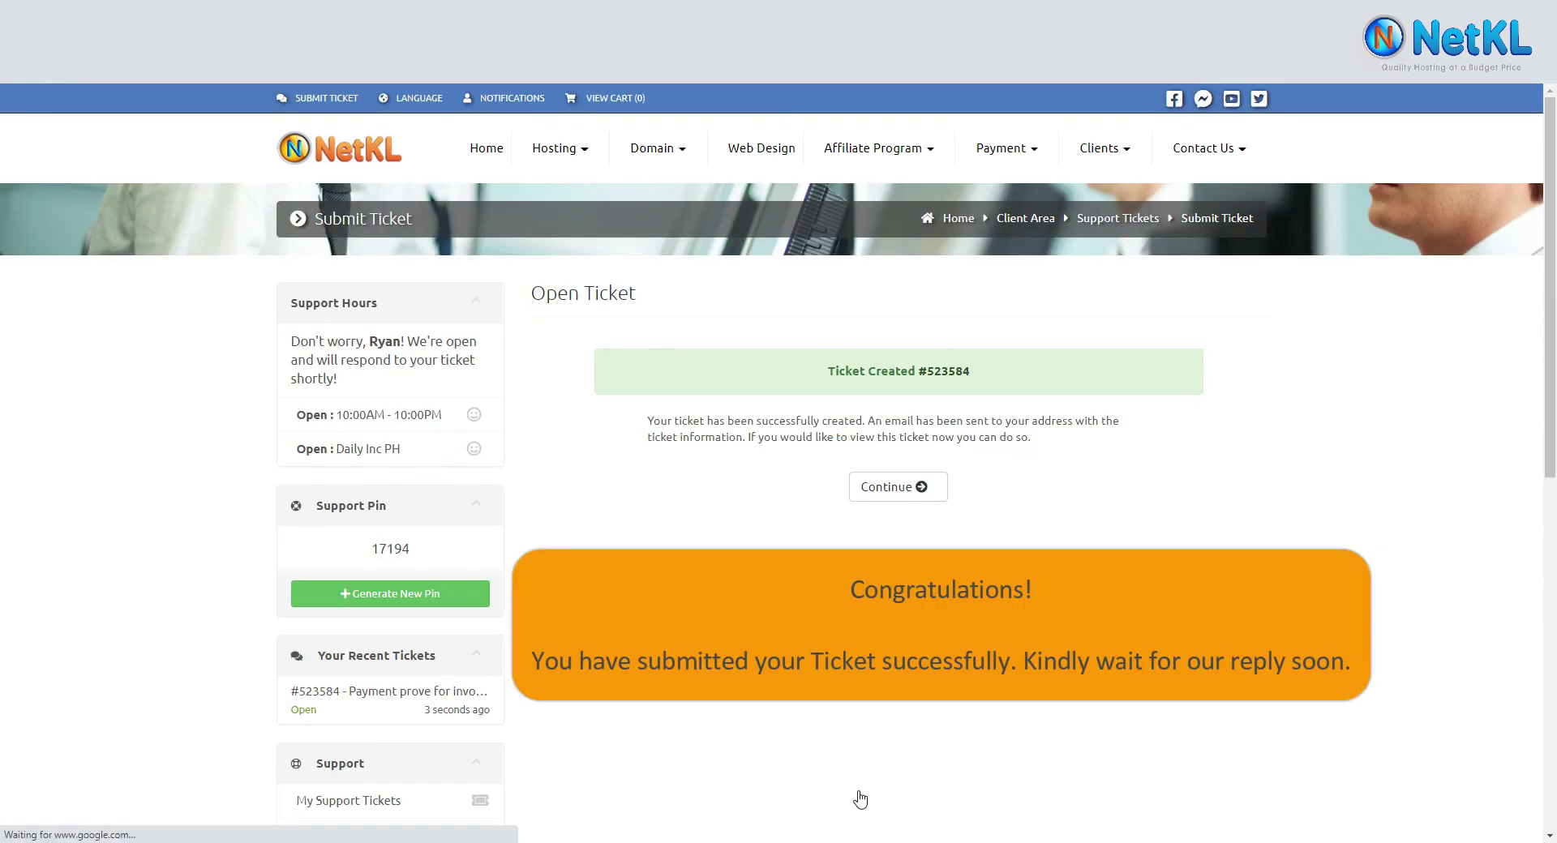